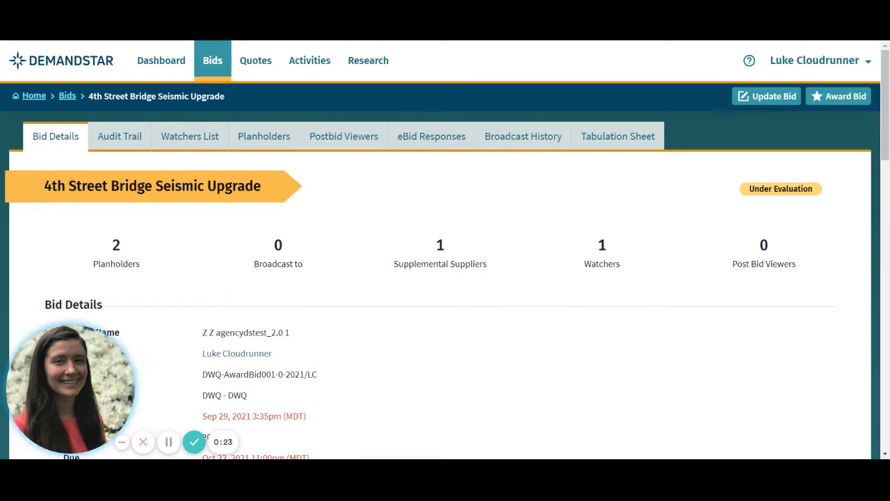
Start awarding the bid to Bilbo Baggins Bag Co and Handy Mann Co, then open the outside-supplier form
{"action": "left_click", "coordinate": [838, 96]}
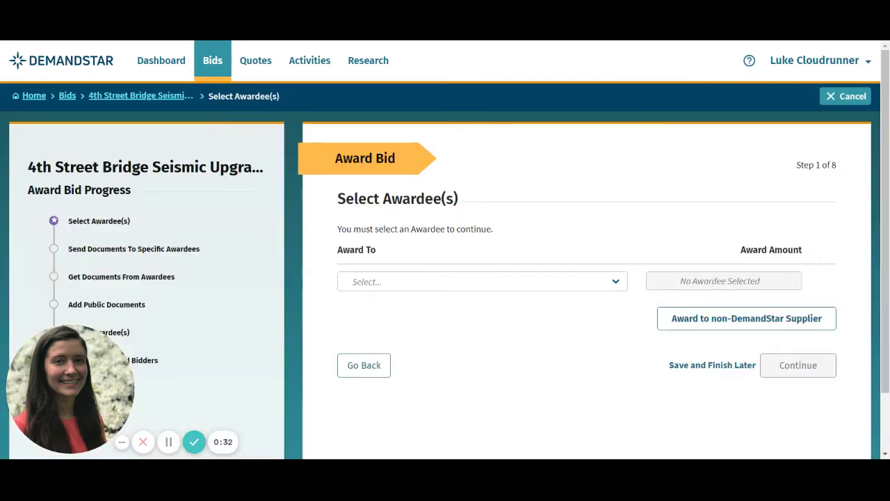
{"action": "left_click", "coordinate": [562, 281]}
{"action": "left_click", "coordinate": [556, 297]}
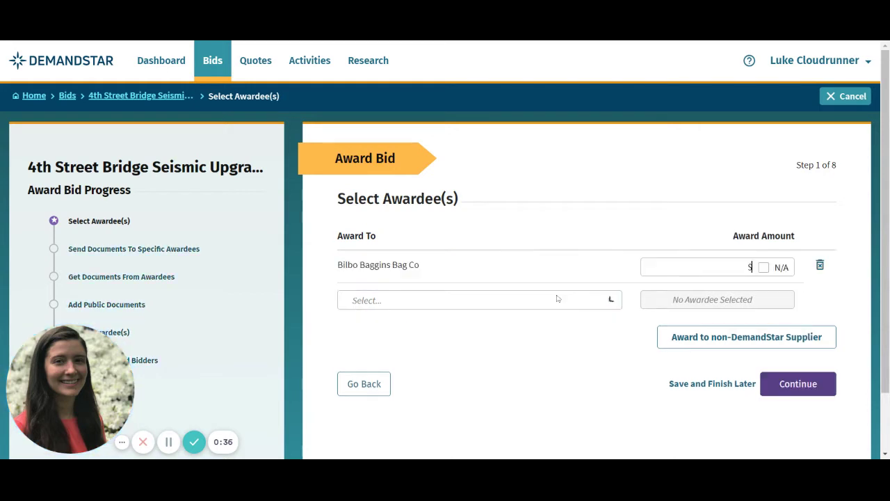
{"action": "left_click", "coordinate": [559, 300]}
{"action": "left_click", "coordinate": [537, 318]}
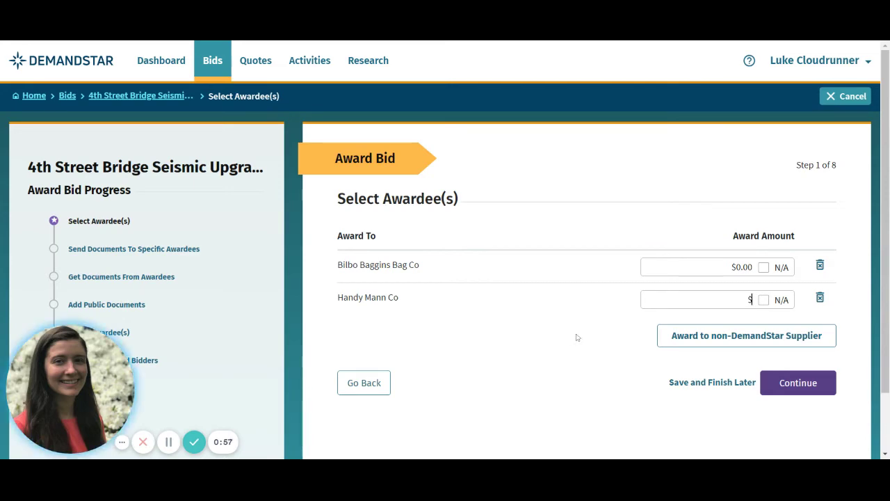
{"action": "left_click", "coordinate": [669, 340]}
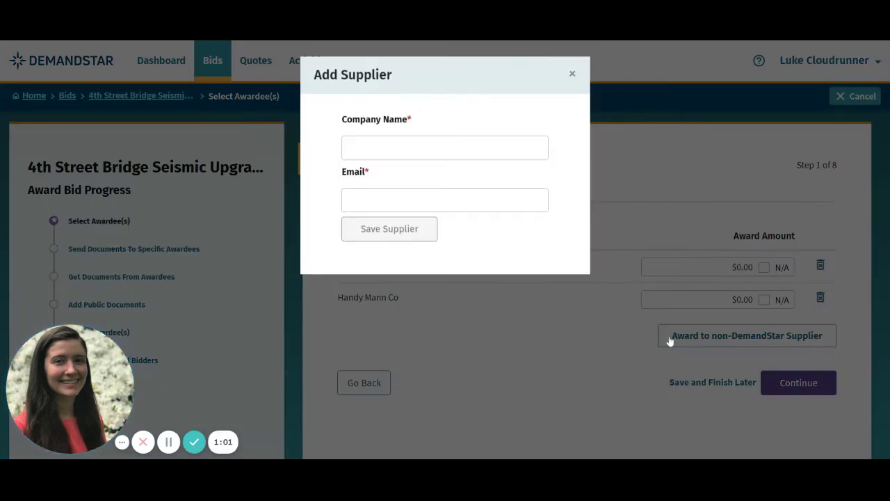
Dismiss the supplier form, award Bilbo Baggins Bag Co $12,345.00, mark Handy Mann Co N/A, and continue
{"action": "left_click", "coordinate": [572, 74]}
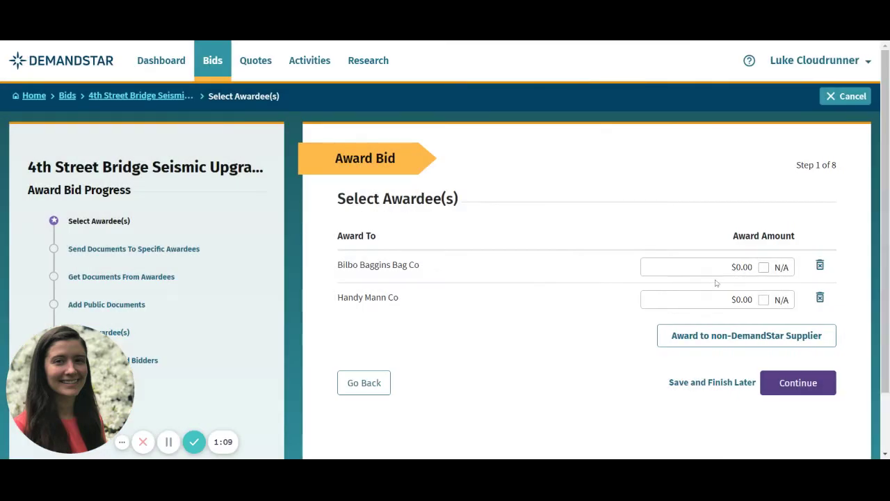
{"action": "triple_click", "coordinate": [741, 266]}
{"action": "type", "text": "12345"}
{"action": "left_click", "coordinate": [615, 312]}
{"action": "left_click", "coordinate": [764, 300]}
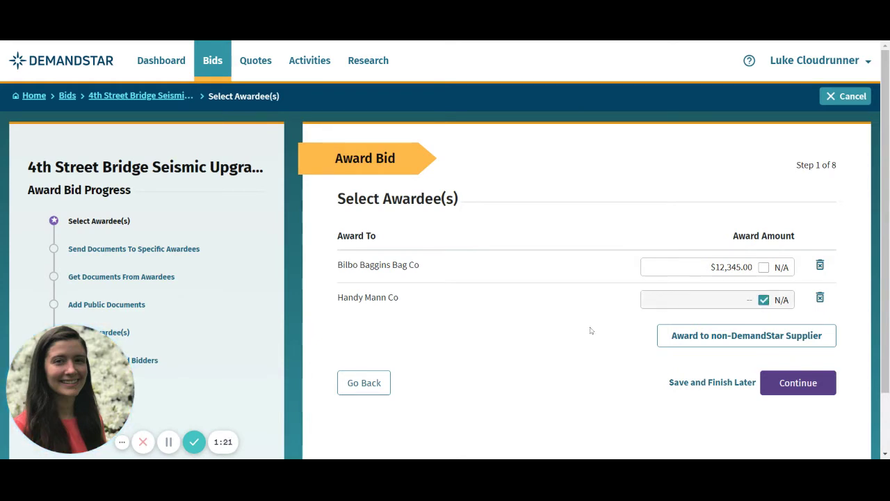
{"action": "left_click", "coordinate": [797, 386]}
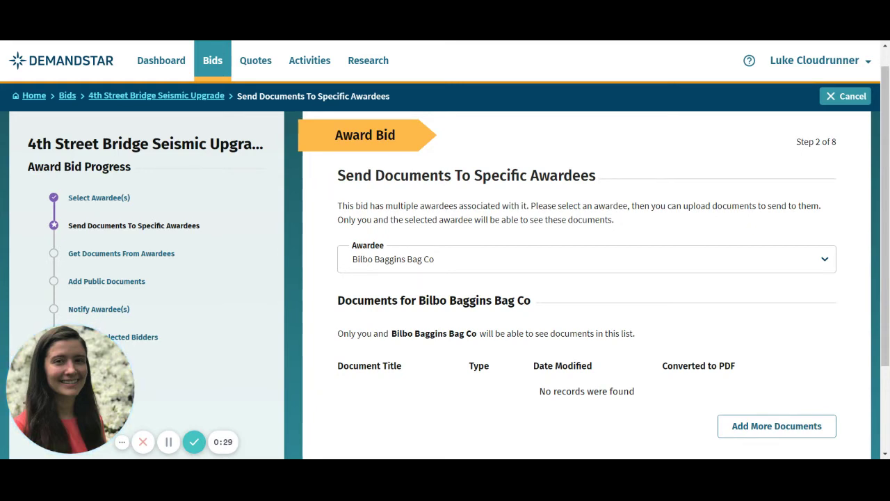
Add a new document for Bilbo Baggins Bag Co with type Contract Signature
{"action": "scroll", "coordinate": [811, 299], "scroll_direction": "down", "scroll_amount": 3}
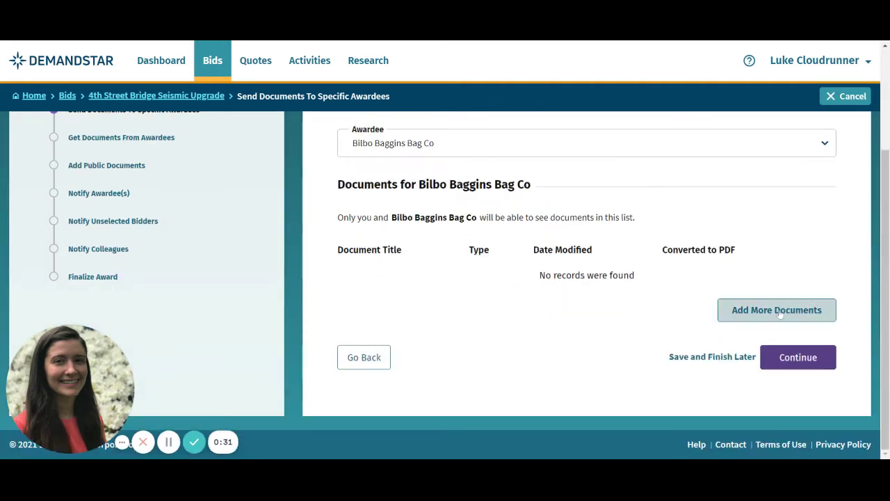
{"action": "left_click", "coordinate": [780, 313]}
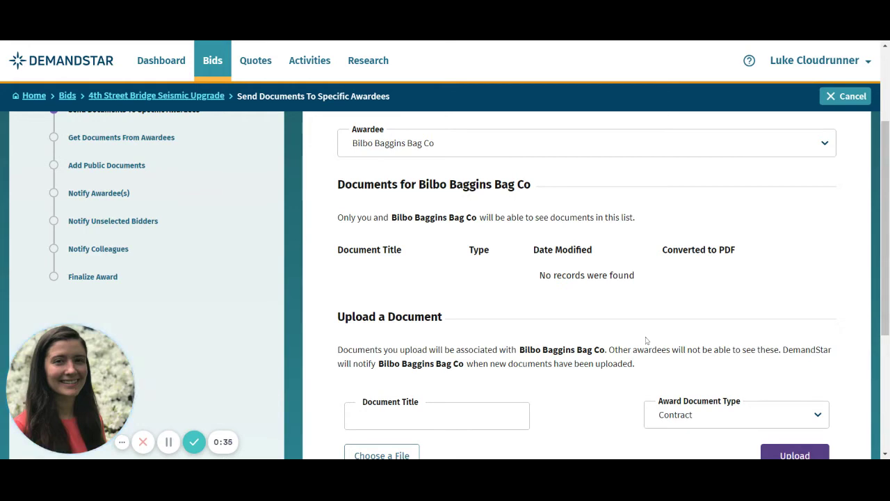
{"action": "scroll", "coordinate": [636, 327], "scroll_direction": "down", "scroll_amount": 3}
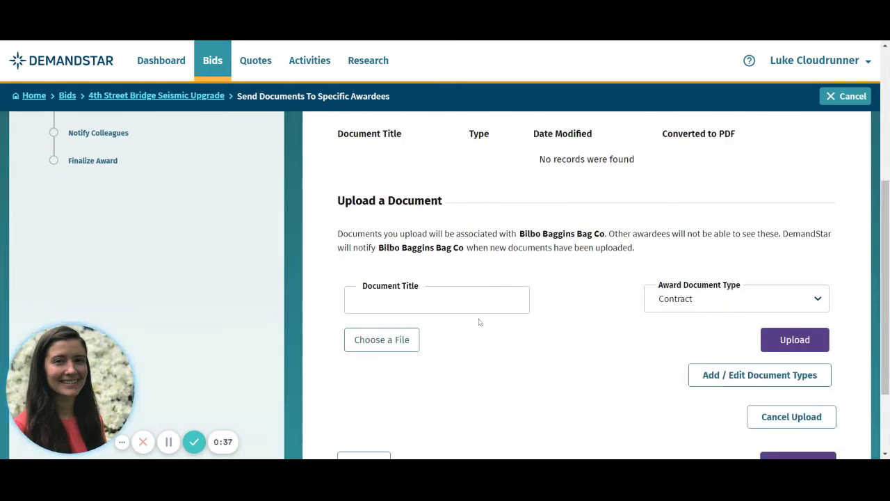
{"action": "left_click", "coordinate": [712, 309]}
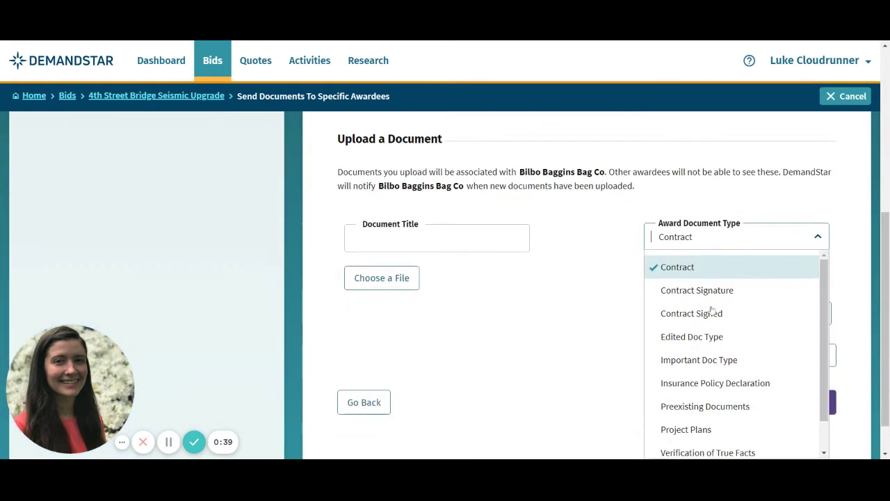
{"action": "left_click", "coordinate": [725, 286]}
Title the document 'Contract SIgnature', attach the file and upload it
{"action": "left_click", "coordinate": [491, 235]}
{"action": "type", "text": "Contract SIgnature"}
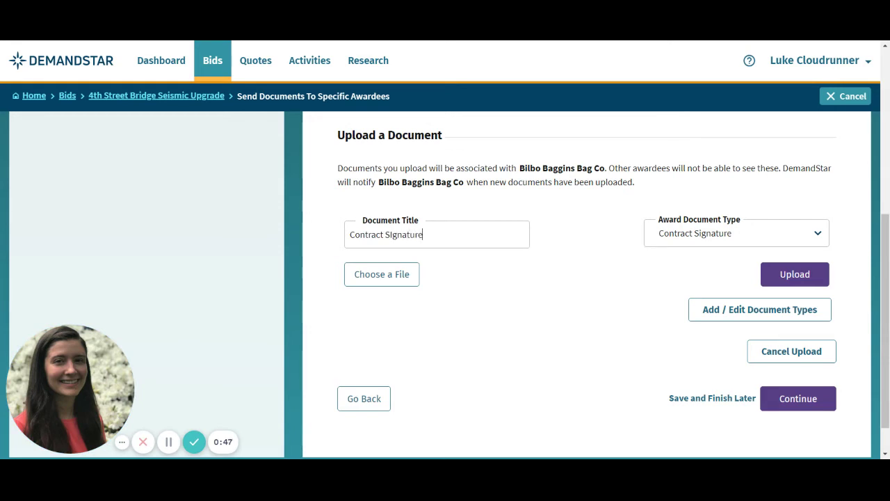
{"action": "left_click", "coordinate": [388, 273]}
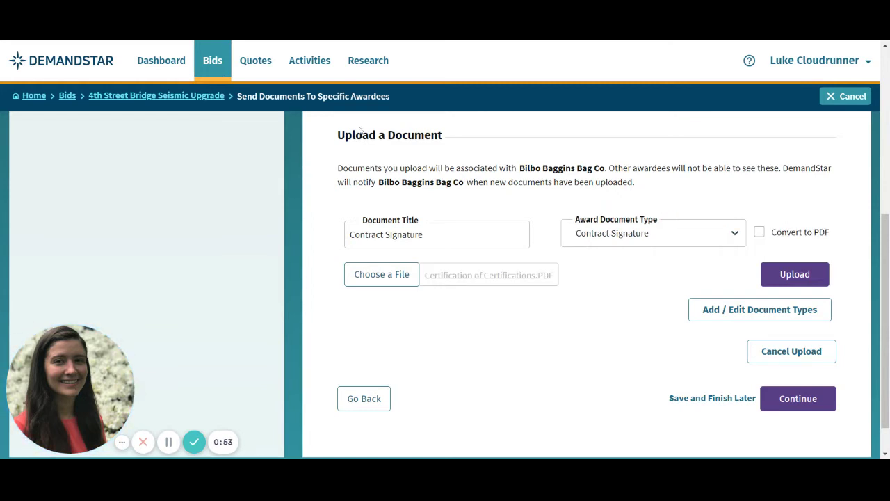
{"action": "left_click", "coordinate": [777, 278]}
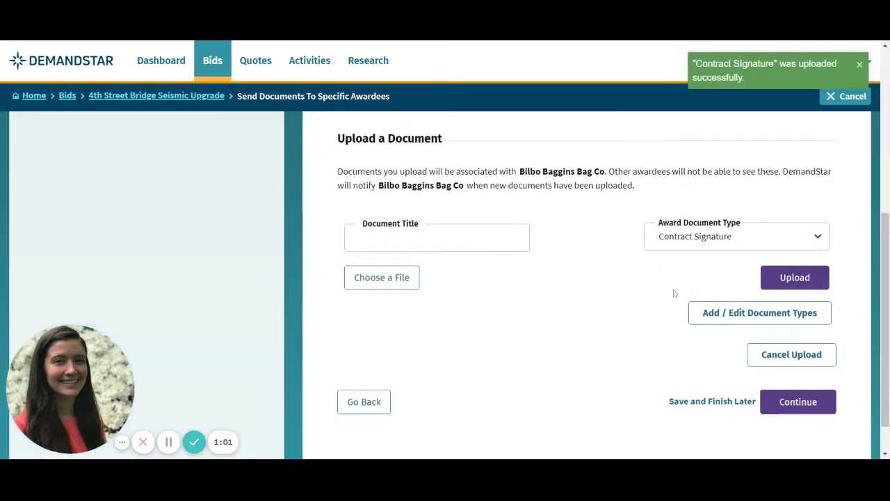
{"action": "scroll", "coordinate": [680, 340], "scroll_direction": "up", "scroll_amount": 3}
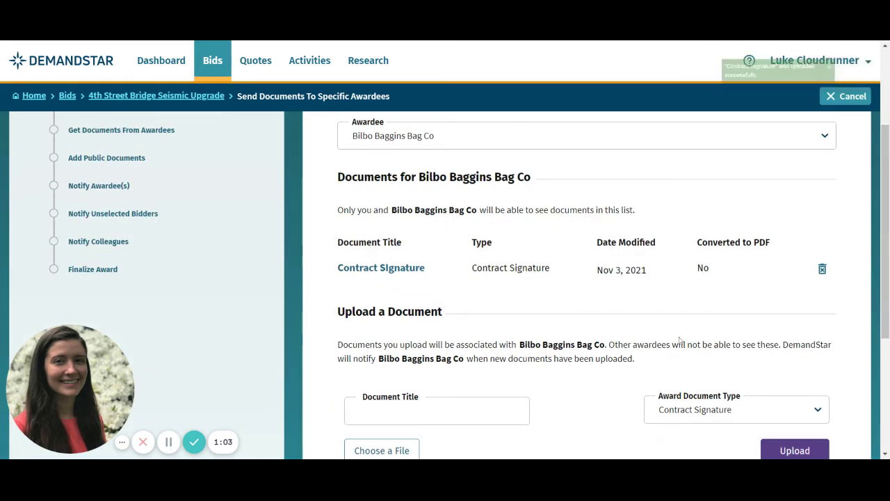
{"action": "scroll", "coordinate": [679, 339], "scroll_direction": "up", "scroll_amount": 1}
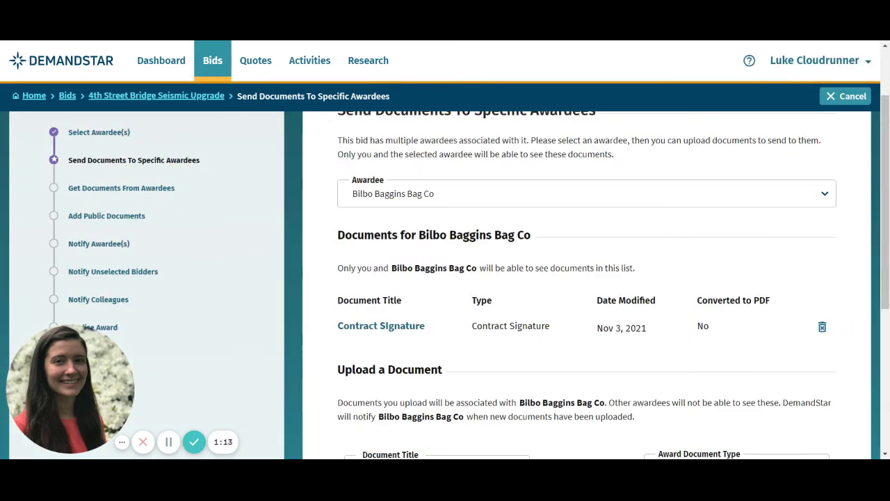
{"action": "scroll", "coordinate": [681, 339], "scroll_direction": "up", "scroll_amount": 1}
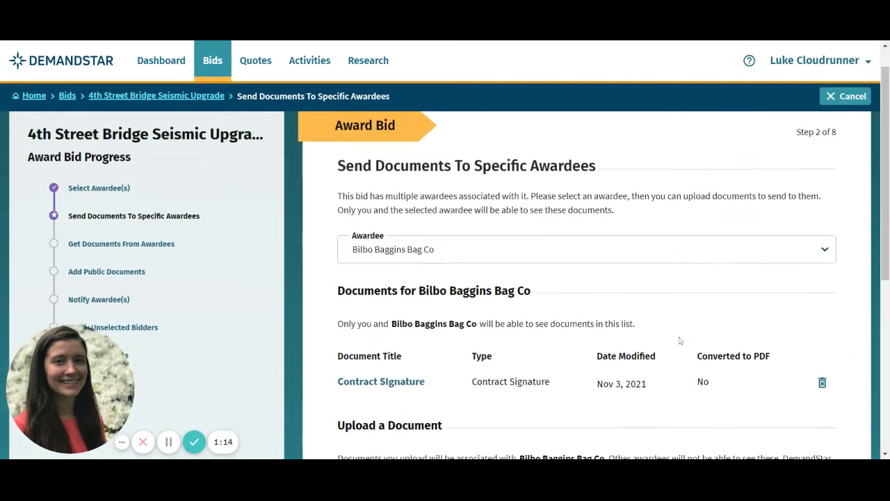
{"action": "left_click", "coordinate": [710, 252]}
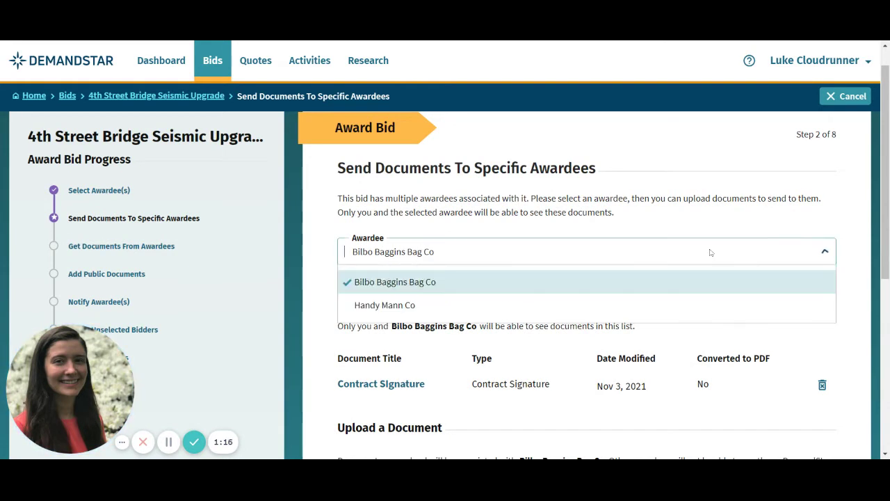
{"action": "left_click", "coordinate": [701, 307]}
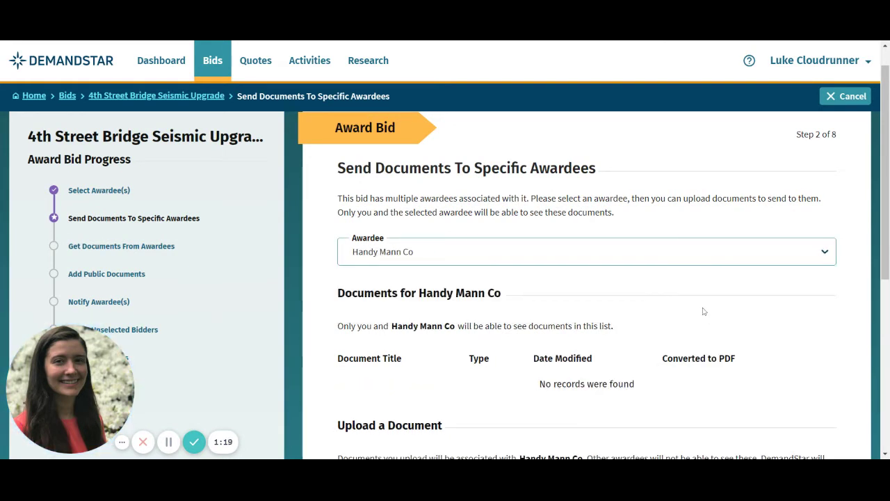
{"action": "scroll", "coordinate": [701, 310], "scroll_direction": "down", "scroll_amount": 2}
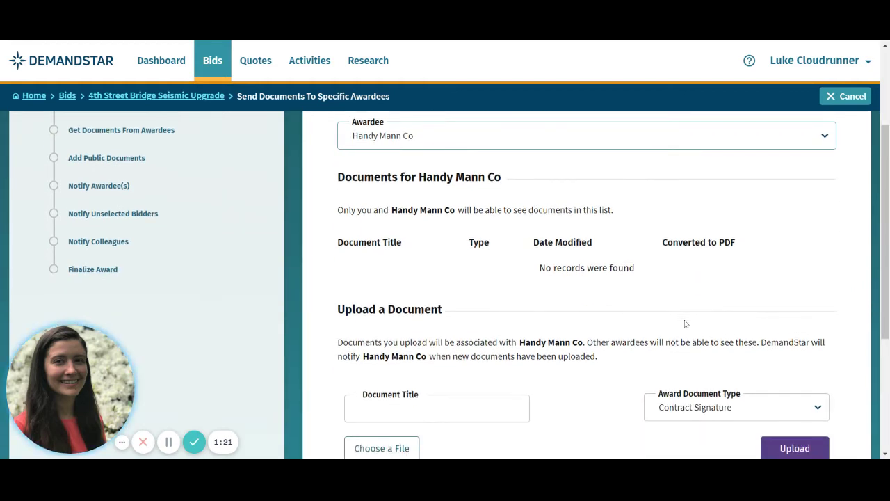
{"action": "scroll", "coordinate": [686, 322], "scroll_direction": "up", "scroll_amount": 2}
{"action": "left_click", "coordinate": [711, 250]}
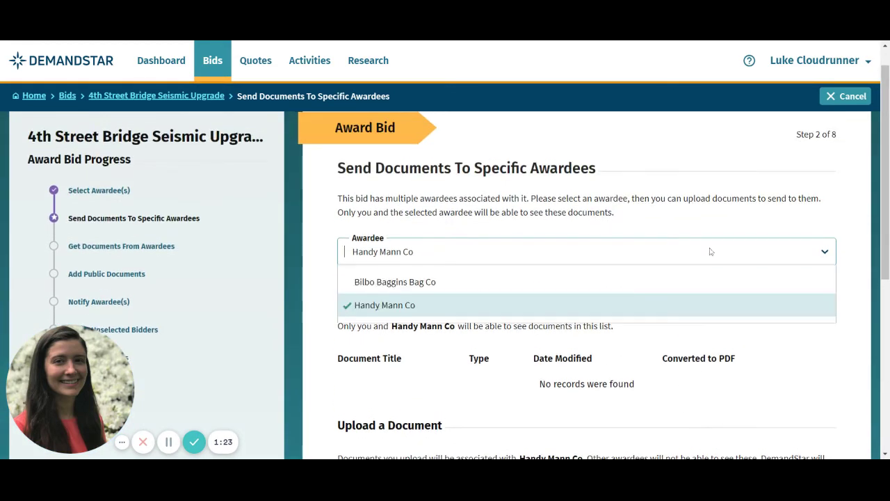
{"action": "left_click", "coordinate": [673, 291]}
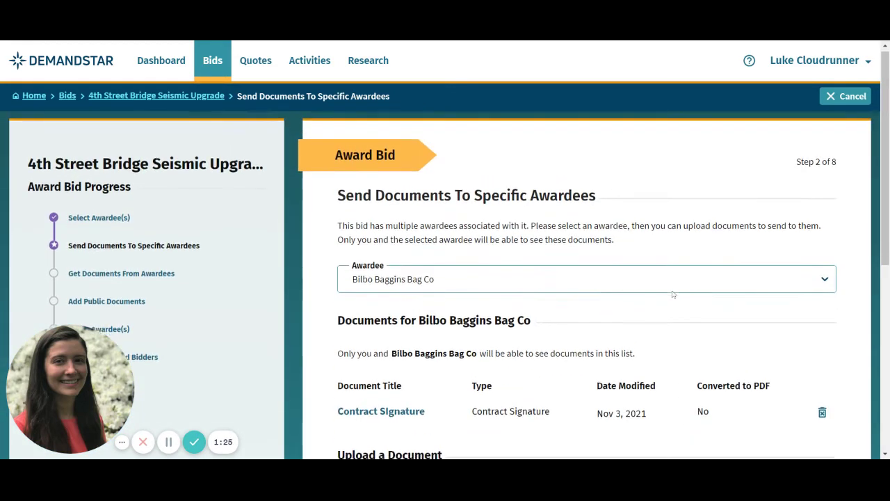
{"action": "scroll", "coordinate": [673, 294], "scroll_direction": "down", "scroll_amount": 2}
{"action": "scroll", "coordinate": [673, 295], "scroll_direction": "down", "scroll_amount": 2}
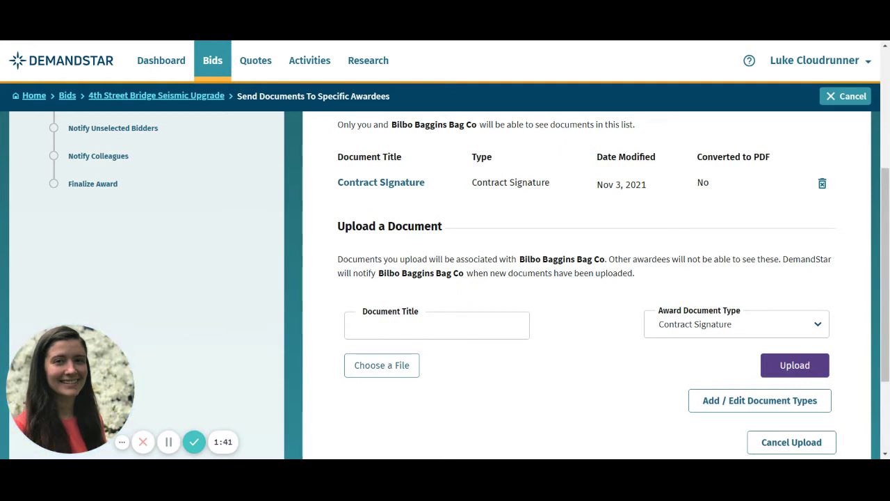
{"action": "scroll", "coordinate": [663, 296], "scroll_direction": "down", "scroll_amount": 1}
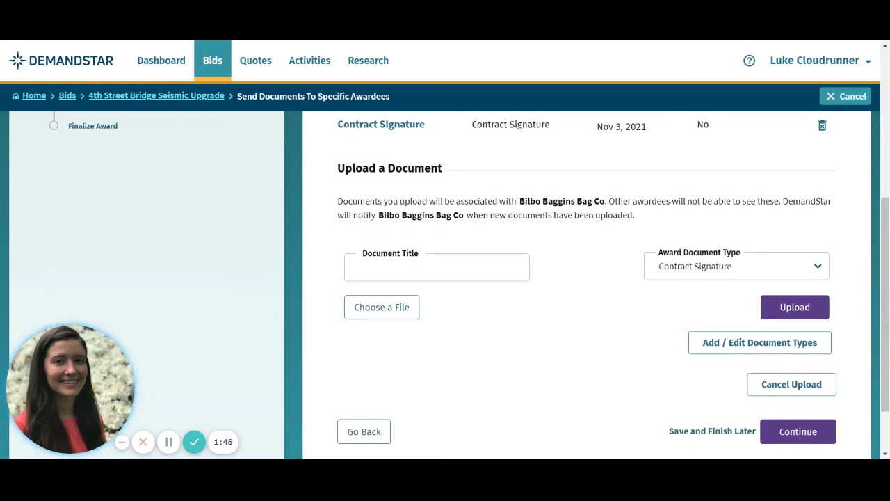
{"action": "left_click", "coordinate": [713, 353]}
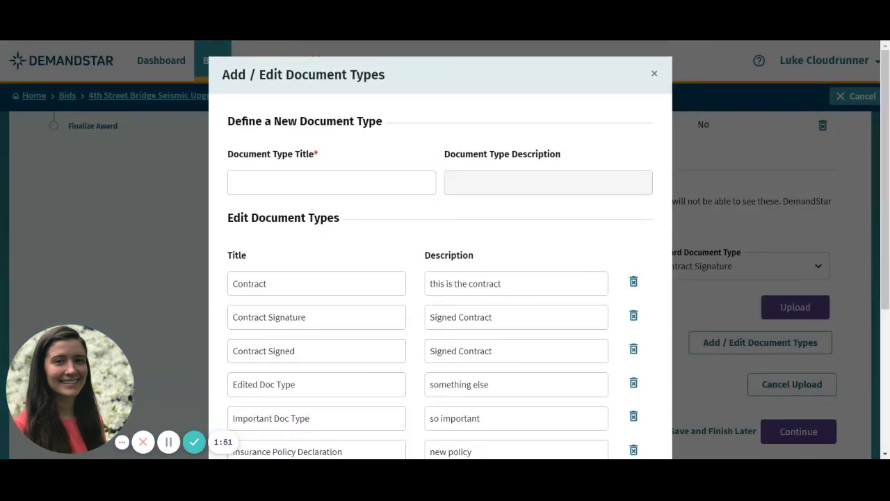
{"action": "scroll", "coordinate": [527, 250], "scroll_direction": "down", "scroll_amount": 5}
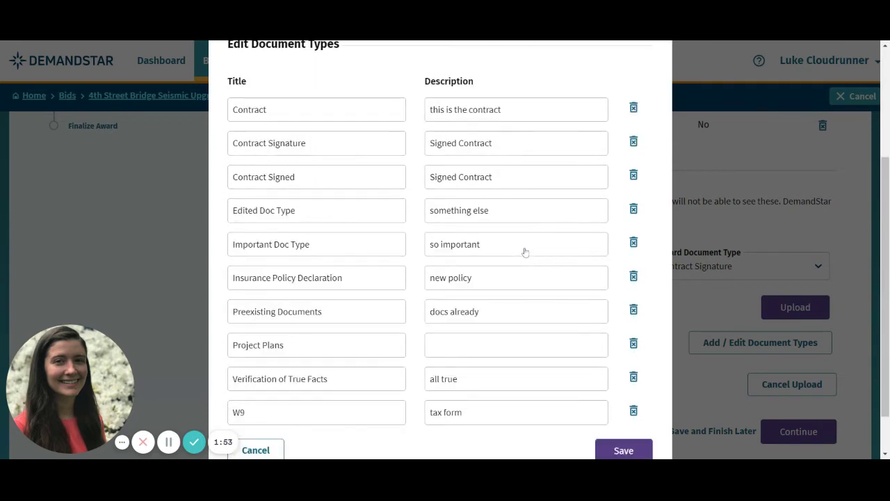
{"action": "scroll", "coordinate": [525, 252], "scroll_direction": "down", "scroll_amount": 2}
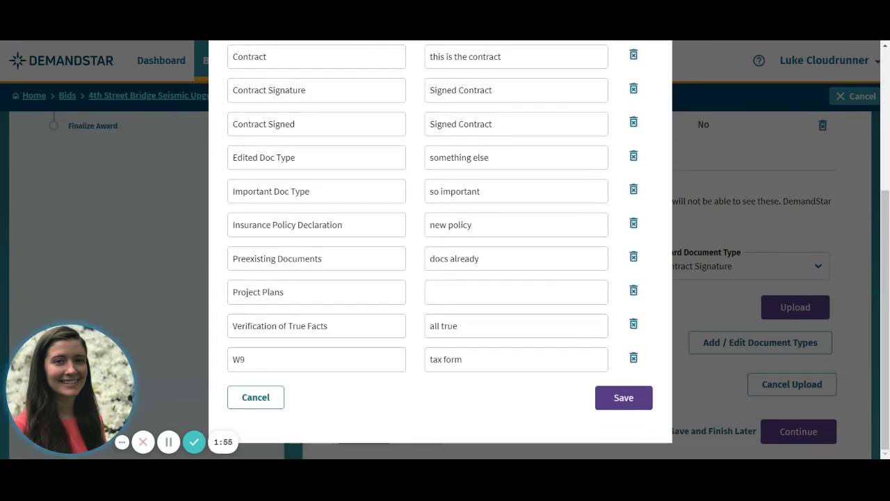
{"action": "scroll", "coordinate": [564, 348], "scroll_direction": "up", "scroll_amount": 6}
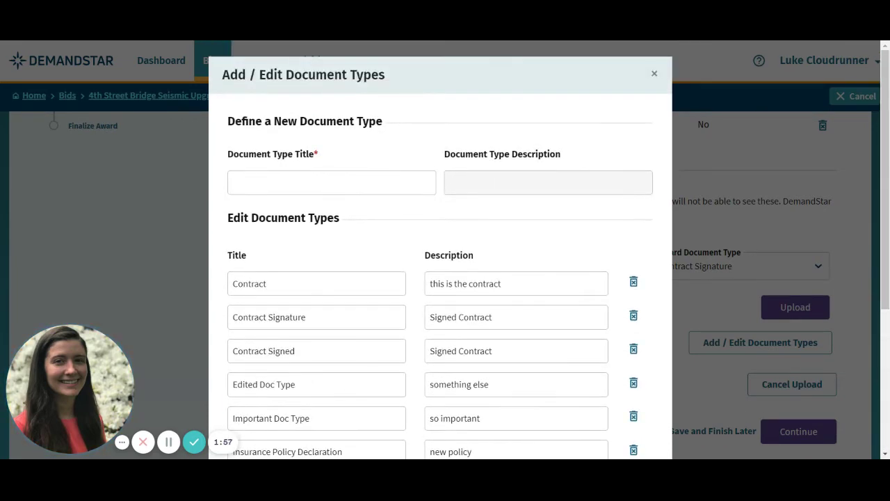
{"action": "left_click", "coordinate": [654, 74]}
{"action": "scroll", "coordinate": [668, 181], "scroll_direction": "down", "scroll_amount": 2}
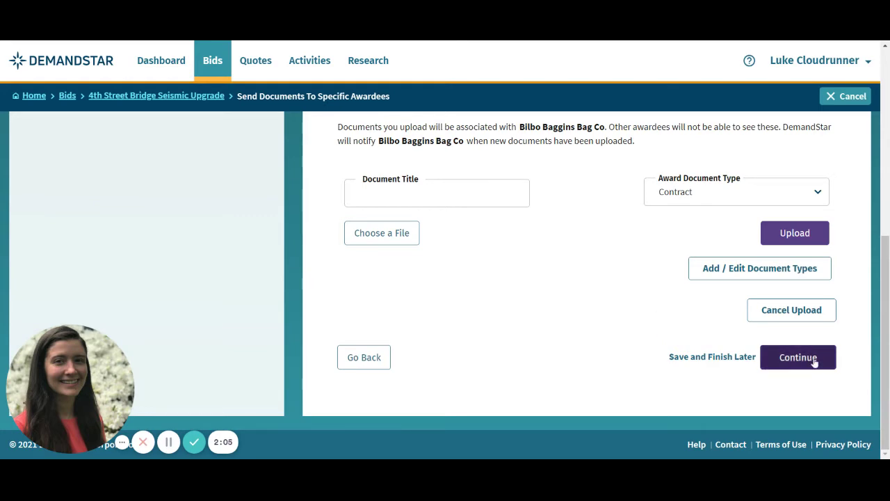
Advance the award wizard to Get Documents From Awardees and scroll to the form buttons
{"action": "left_click", "coordinate": [798, 357]}
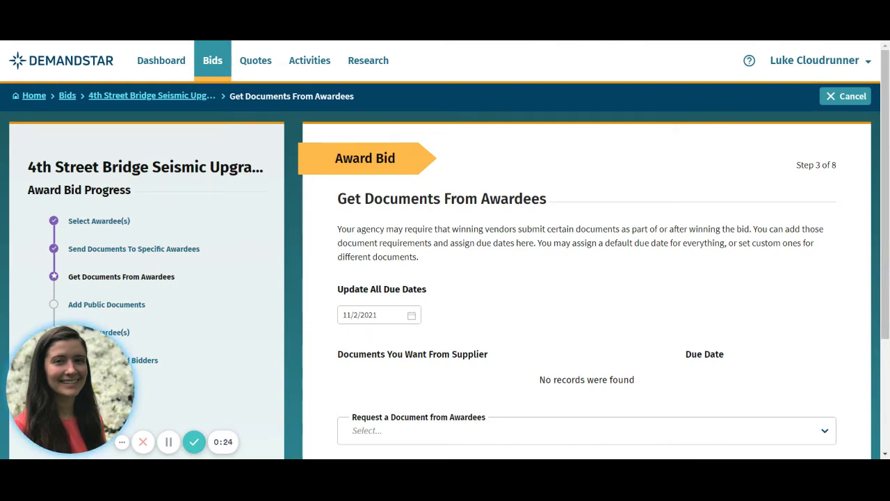
{"action": "scroll", "coordinate": [823, 332], "scroll_direction": "down", "scroll_amount": 1}
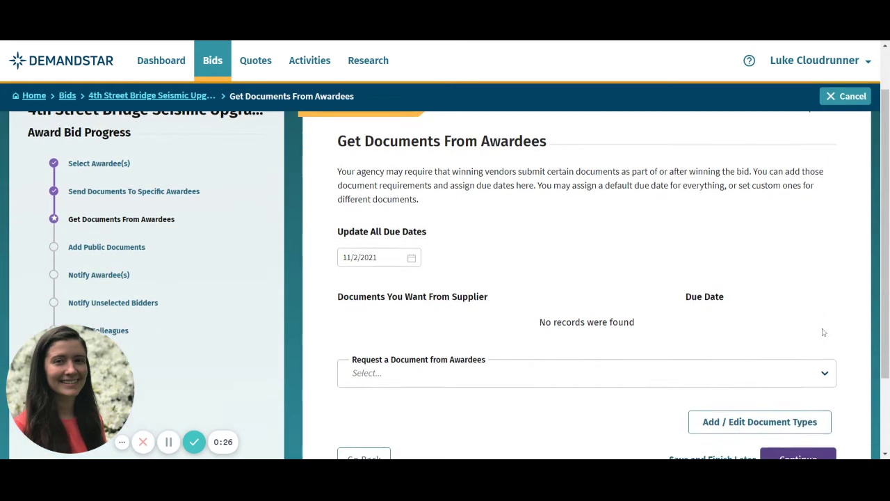
{"action": "scroll", "coordinate": [823, 332], "scroll_direction": "down", "scroll_amount": 1}
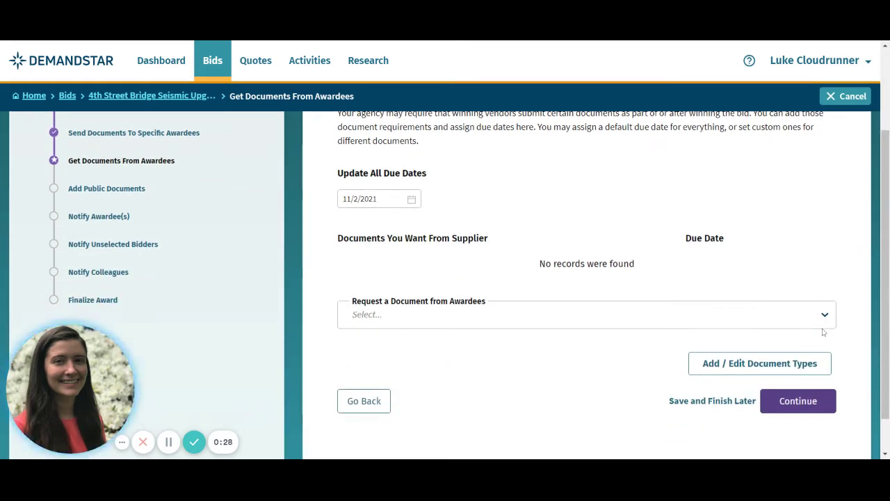
Create and save a new document type titled 'Contract Signed'
{"action": "left_click", "coordinate": [792, 374]}
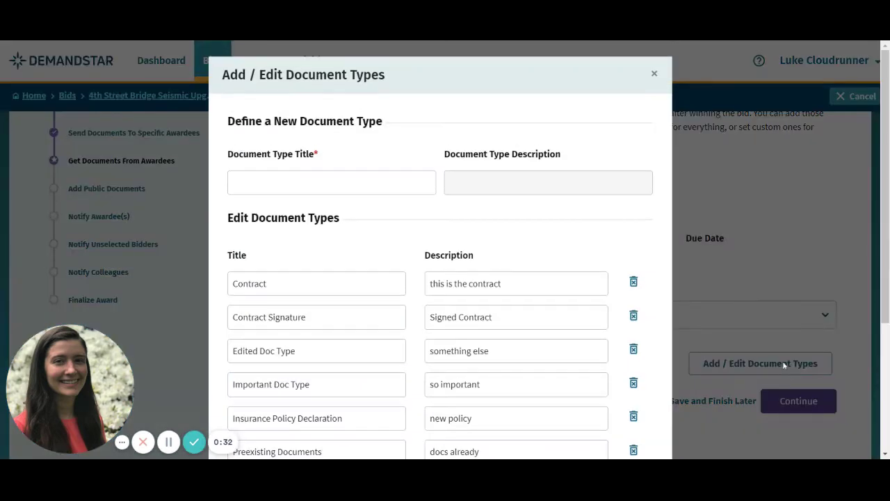
{"action": "type", "text": "Cont"}
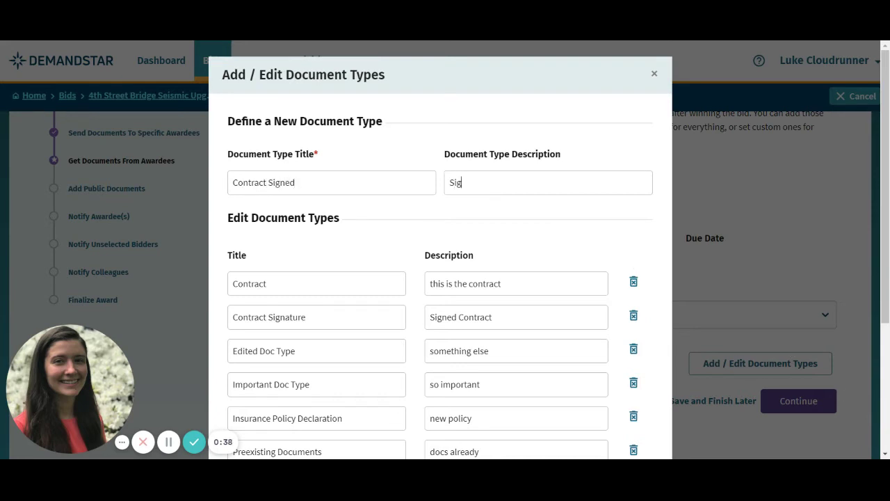
{"action": "type", "text": "ract"}
{"action": "scroll", "coordinate": [440, 313], "scroll_direction": "down", "scroll_amount": 3}
{"action": "left_click", "coordinate": [621, 400]}
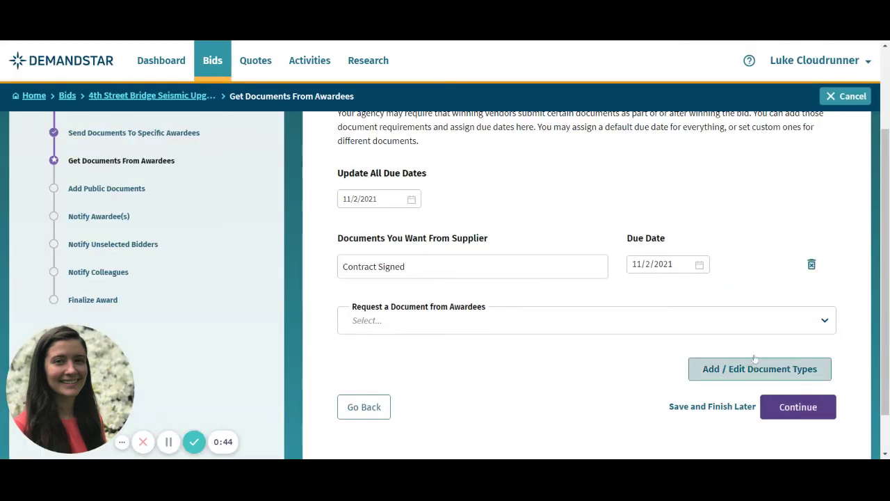
Also request Edited Doc Type from the awardees
{"action": "left_click", "coordinate": [749, 320]}
{"action": "left_click", "coordinate": [472, 346]}
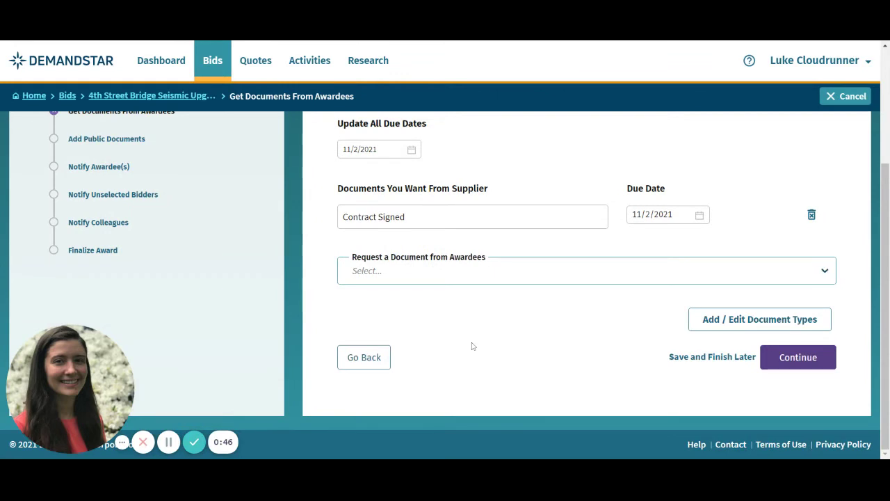
{"action": "scroll", "coordinate": [761, 320], "scroll_direction": "up", "scroll_amount": 2}
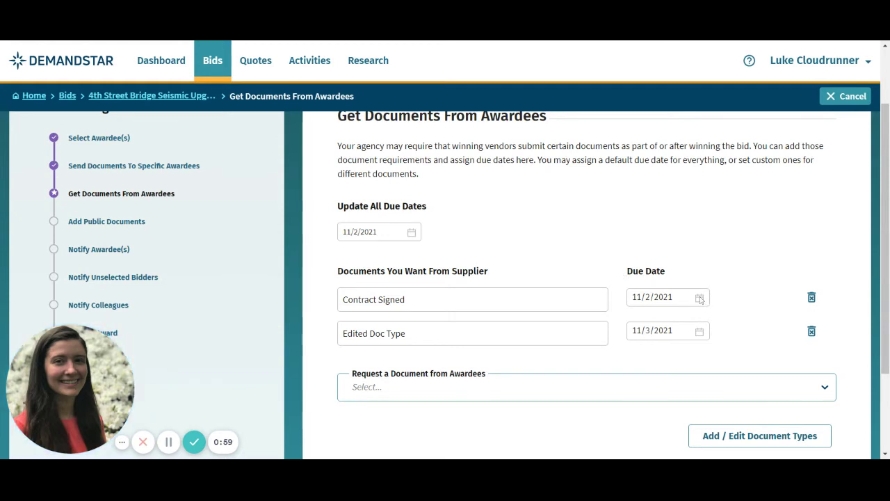
Set Contract Signed due November 3 and Edited Doc Type due November 10
{"action": "left_click", "coordinate": [700, 298]}
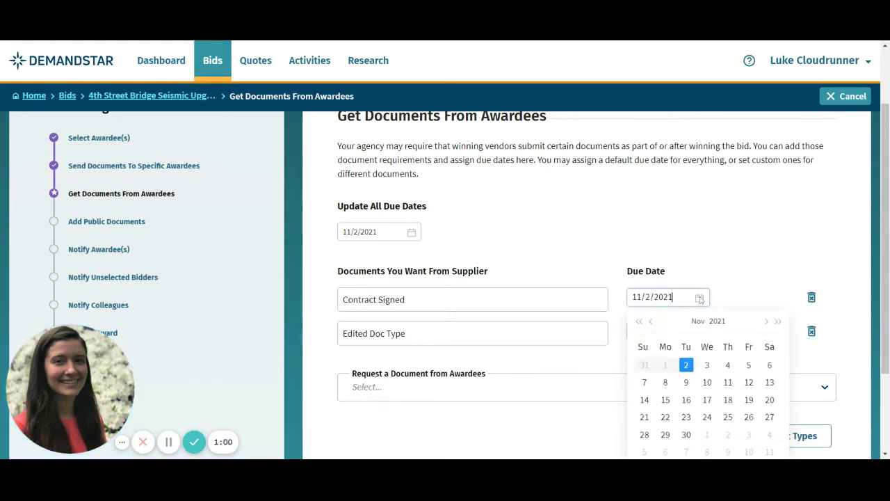
{"action": "left_click", "coordinate": [707, 365]}
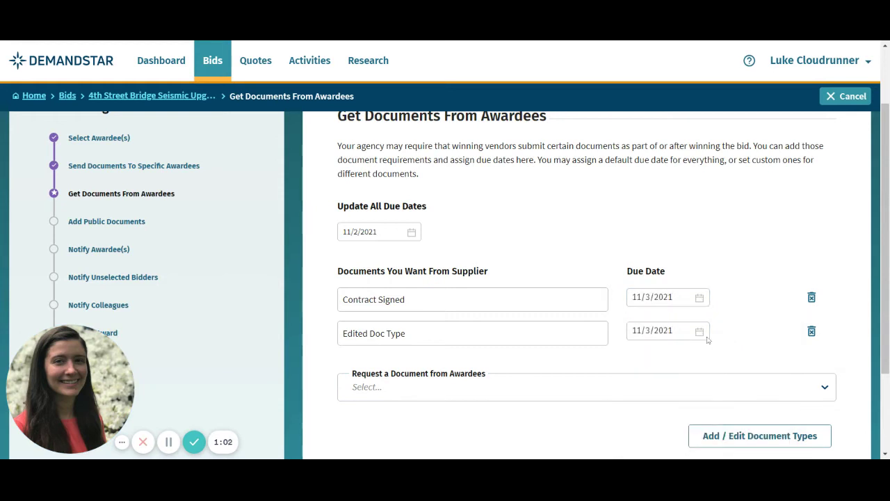
{"action": "left_click", "coordinate": [702, 334]}
{"action": "left_click", "coordinate": [713, 416]}
Upload 'Award Document' as a public document of type Award Document, then continue
{"action": "scroll", "coordinate": [741, 338], "scroll_direction": "down", "scroll_amount": 1}
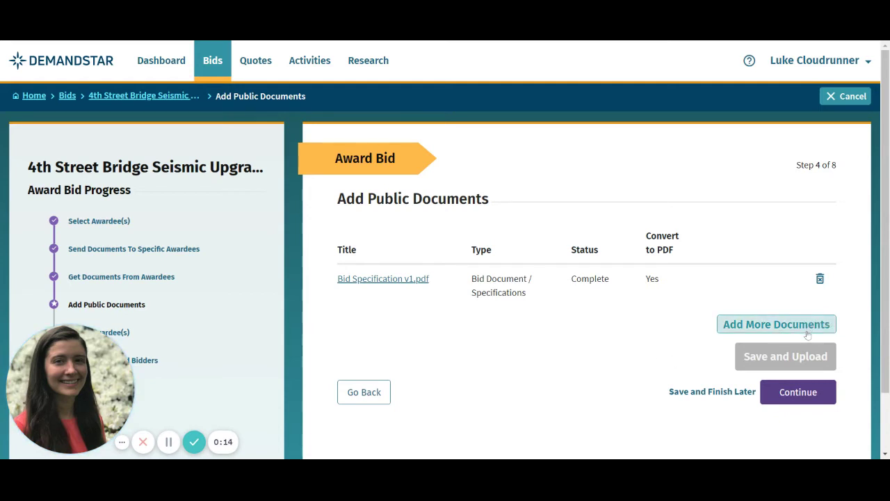
{"action": "left_click", "coordinate": [808, 333]}
{"action": "left_click", "coordinate": [342, 325]}
{"action": "type", "text": "Aw"}
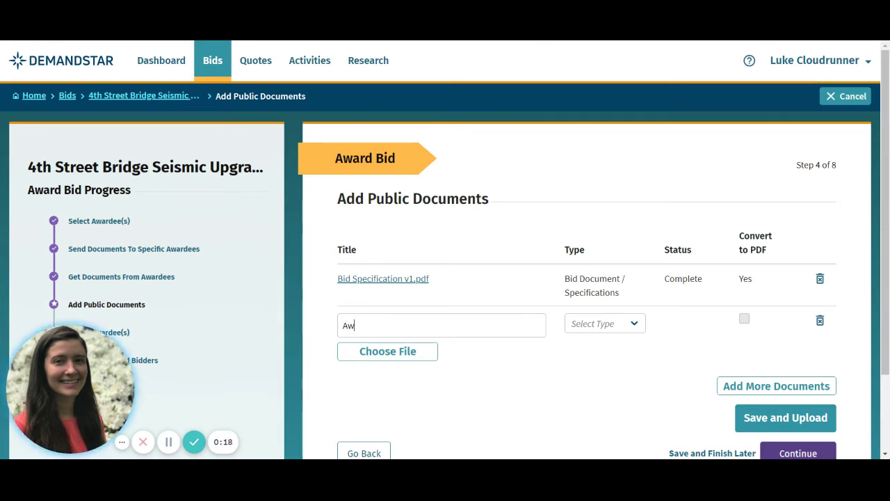
{"action": "type", "text": "ard Document"}
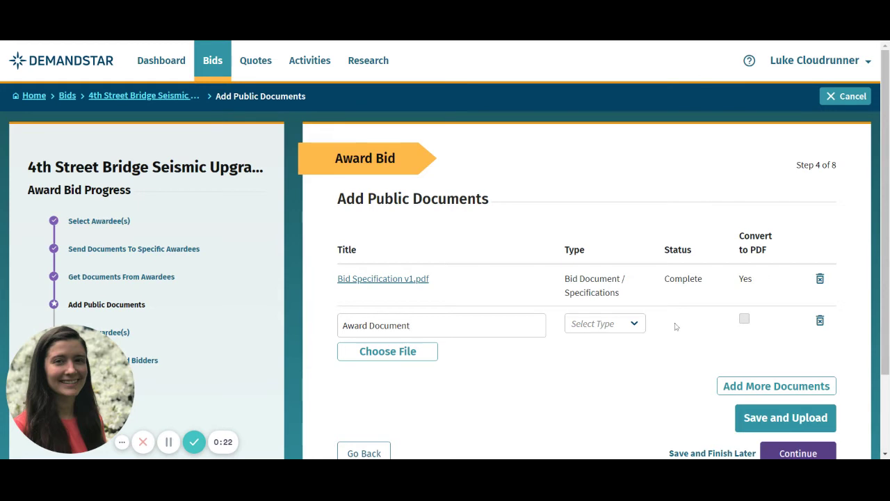
{"action": "left_click", "coordinate": [616, 328]}
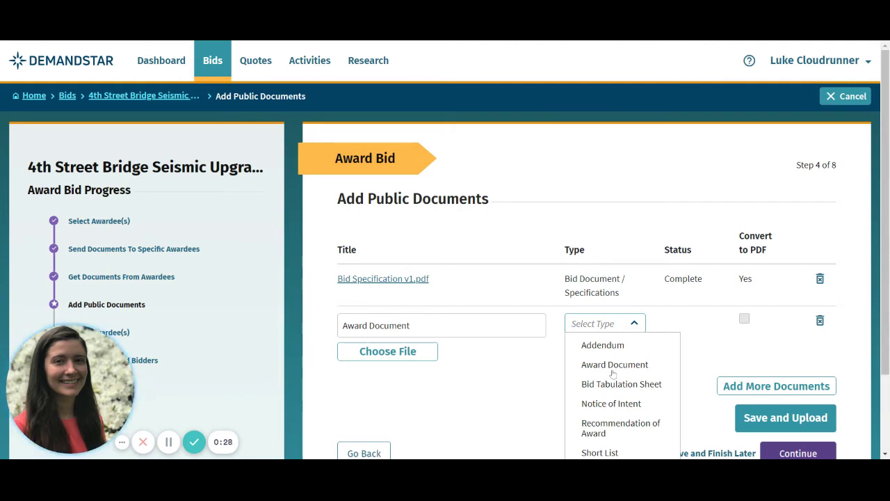
{"action": "left_click", "coordinate": [612, 366]}
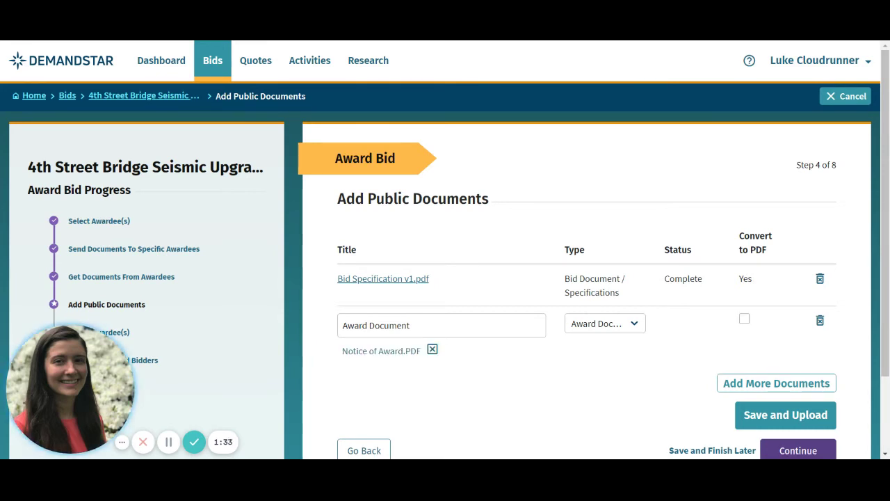
{"action": "left_click", "coordinate": [759, 414]}
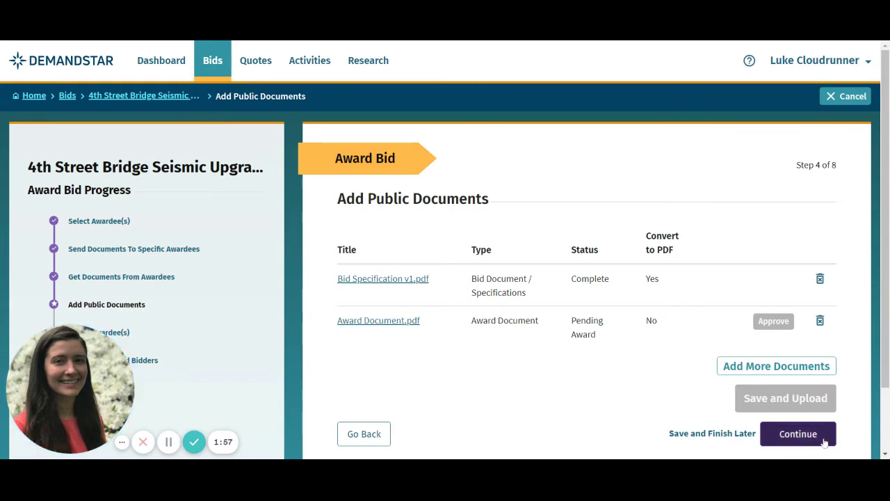
{"action": "left_click", "coordinate": [797, 433]}
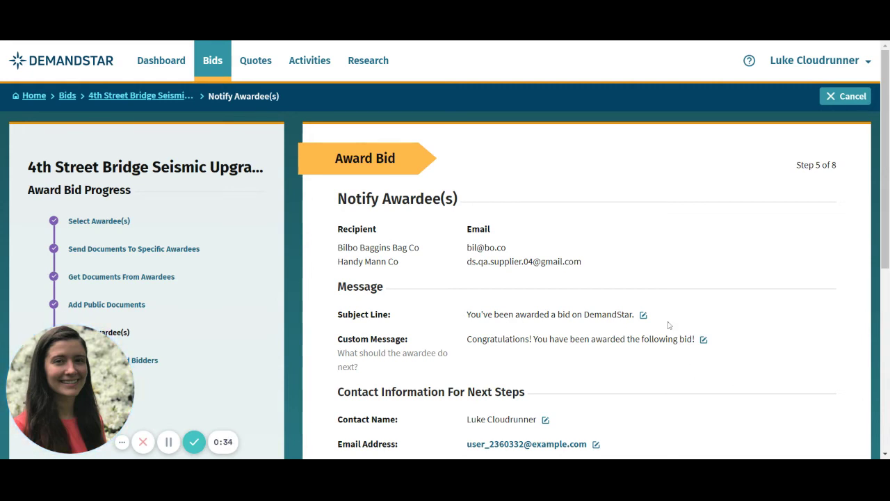
Make the subject line, custom message and contact name editable, then preview the notification
{"action": "left_click", "coordinate": [644, 314]}
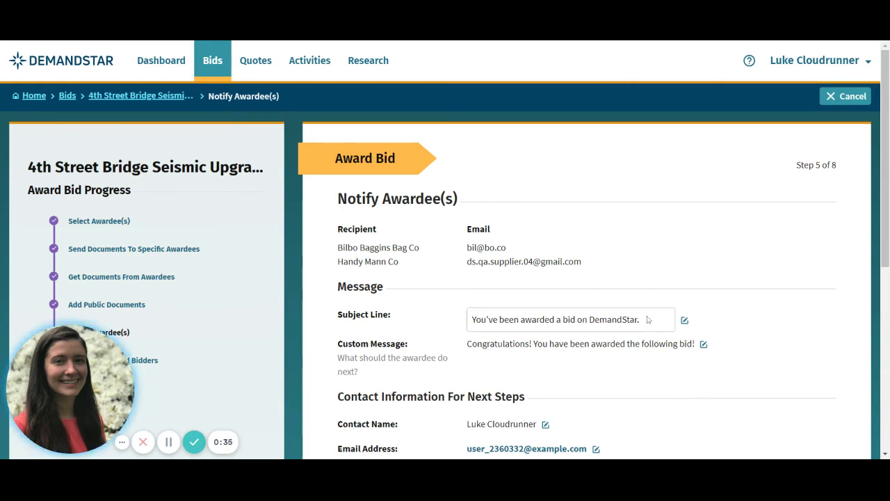
{"action": "left_click", "coordinate": [703, 344]}
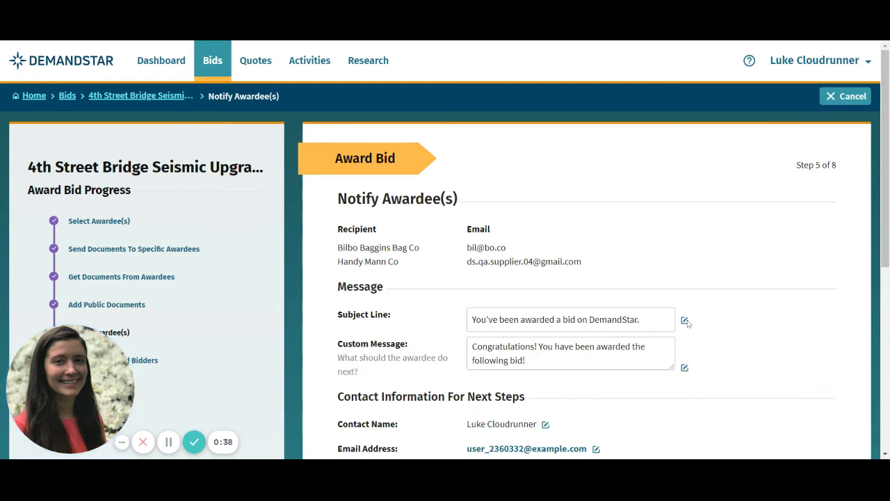
{"action": "scroll", "coordinate": [724, 306], "scroll_direction": "down", "scroll_amount": 1}
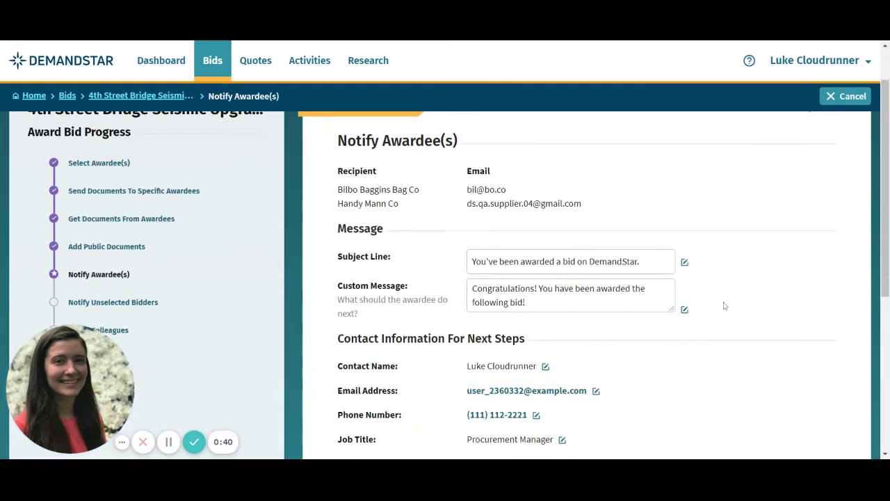
{"action": "scroll", "coordinate": [724, 306], "scroll_direction": "down", "scroll_amount": 1}
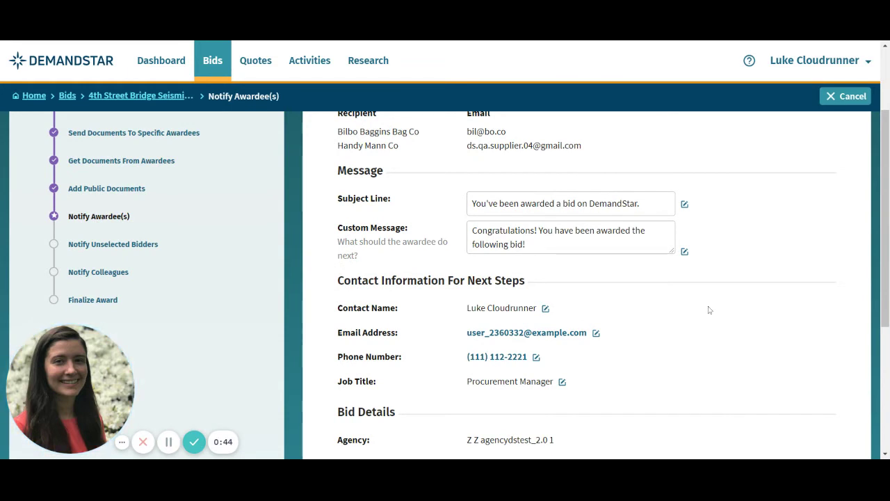
{"action": "left_click", "coordinate": [545, 309]}
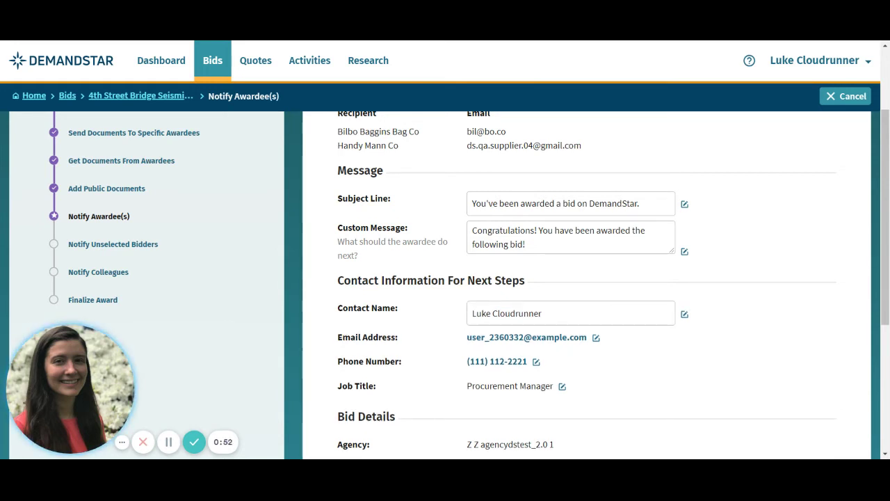
{"action": "scroll", "coordinate": [828, 290], "scroll_direction": "down", "scroll_amount": 5}
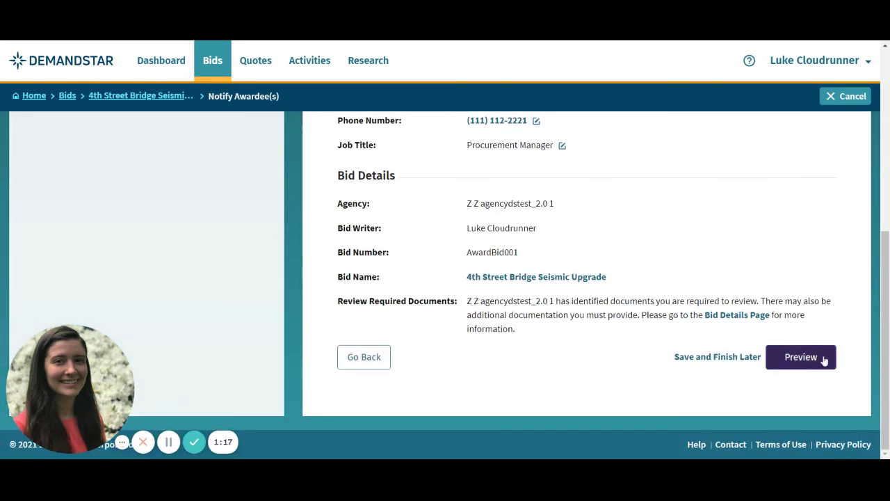
{"action": "left_click", "coordinate": [801, 357]}
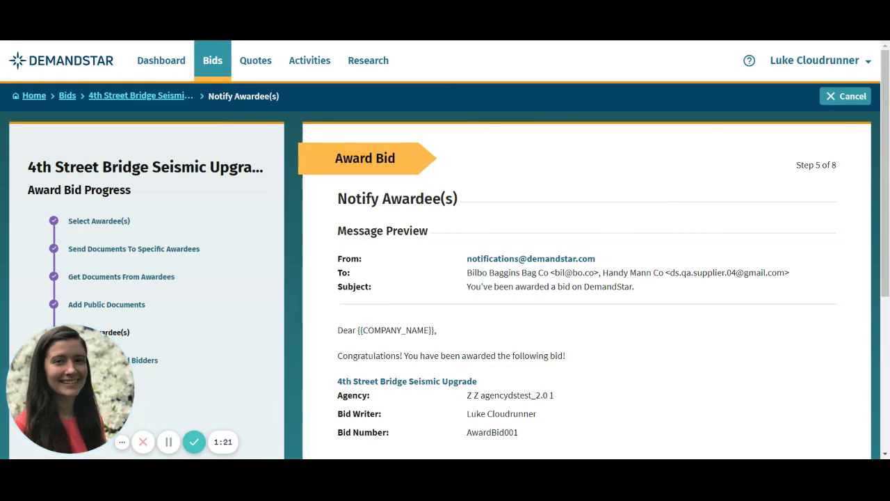
Scroll through the awardee message preview and continue to Notify Unselected Bidders
{"action": "scroll", "coordinate": [826, 360], "scroll_direction": "down", "scroll_amount": 2}
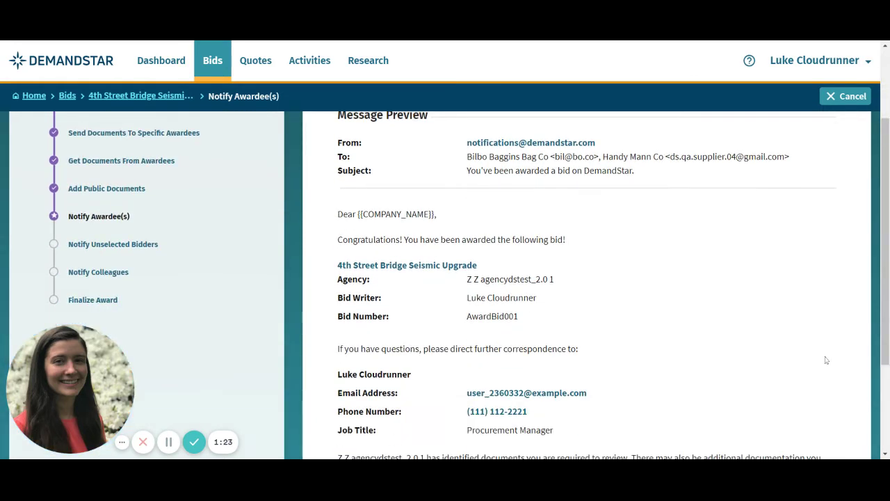
{"action": "scroll", "coordinate": [826, 359], "scroll_direction": "down", "scroll_amount": 2}
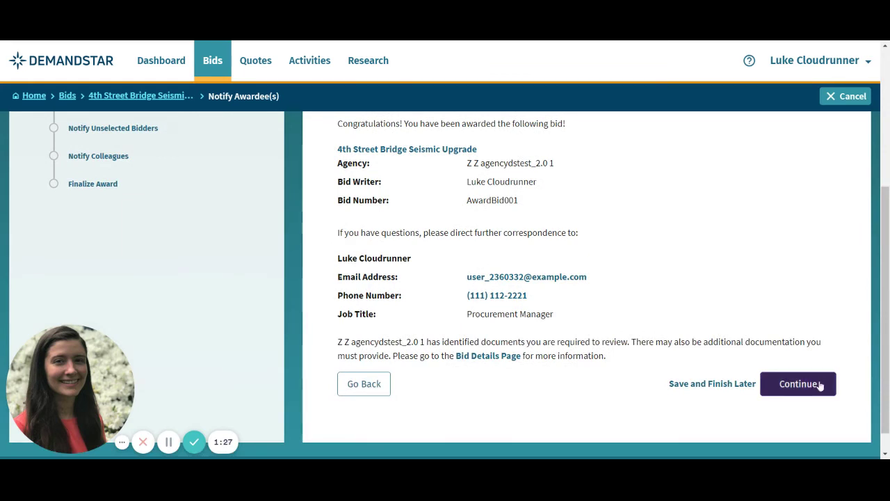
{"action": "left_click", "coordinate": [798, 384]}
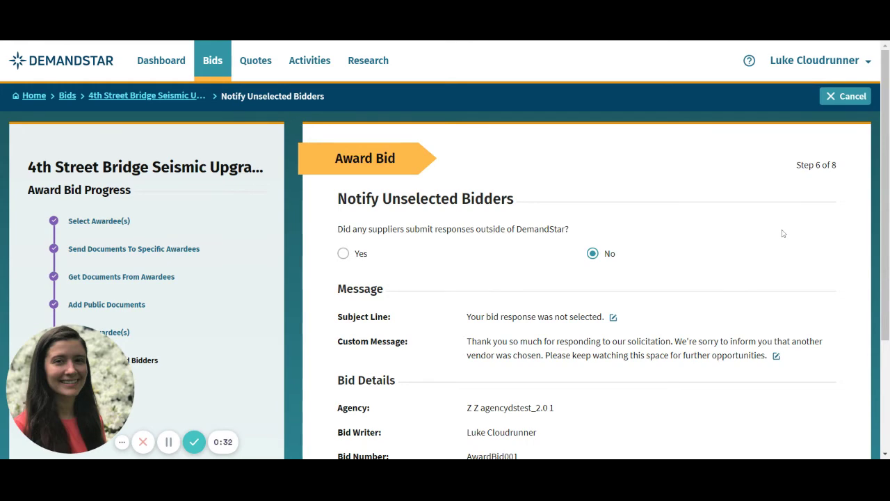
Make the rejection subject and message editable, preview the unselected-bidder email, and continue
{"action": "scroll", "coordinate": [781, 234], "scroll_direction": "down", "scroll_amount": 3}
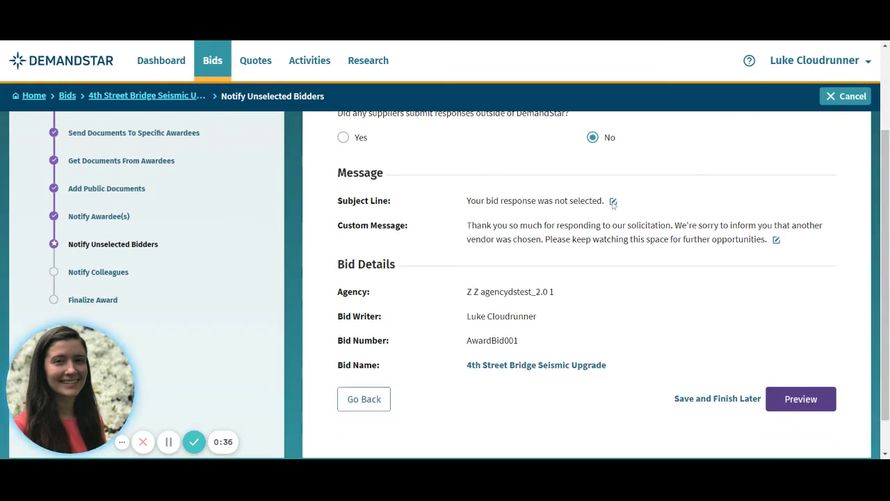
{"action": "left_click", "coordinate": [613, 201]}
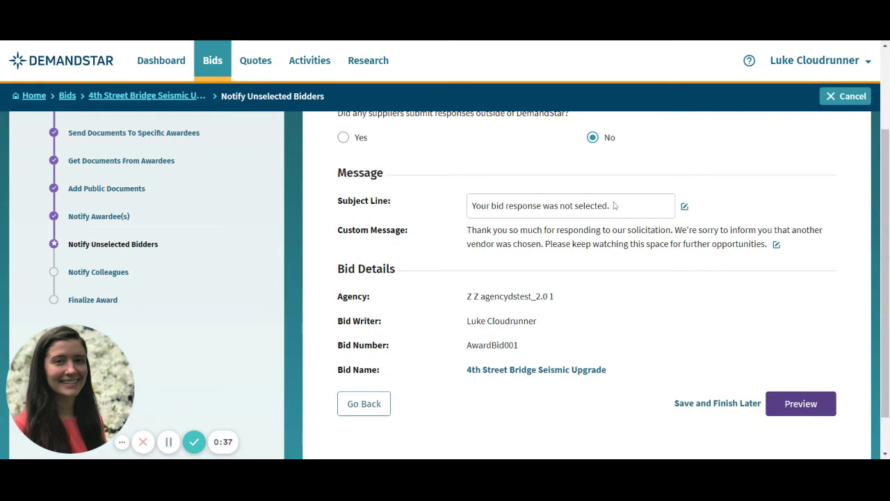
{"action": "left_click", "coordinate": [775, 245]}
{"action": "scroll", "coordinate": [775, 249], "scroll_direction": "down", "scroll_amount": 2}
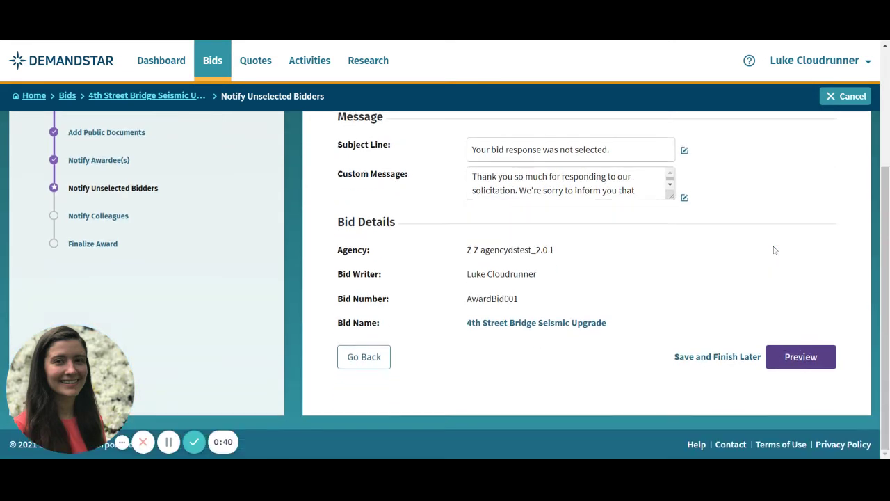
{"action": "left_click", "coordinate": [800, 357]}
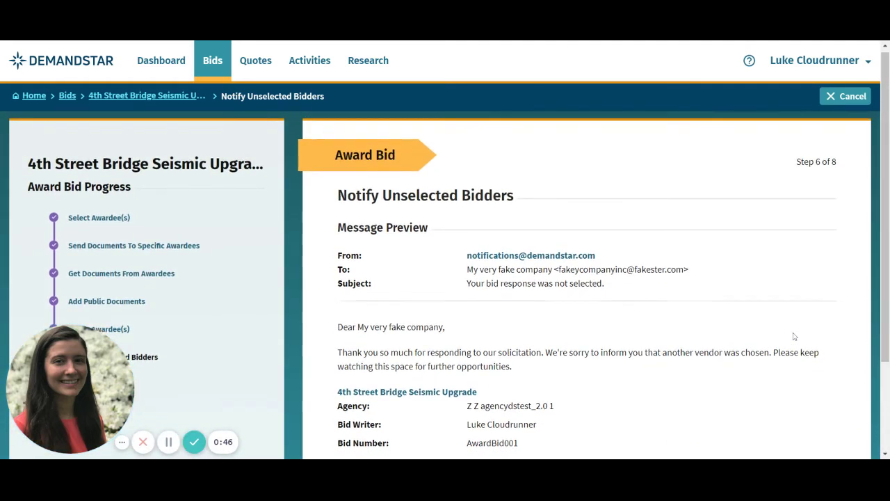
{"action": "scroll", "coordinate": [793, 336], "scroll_direction": "down", "scroll_amount": 2}
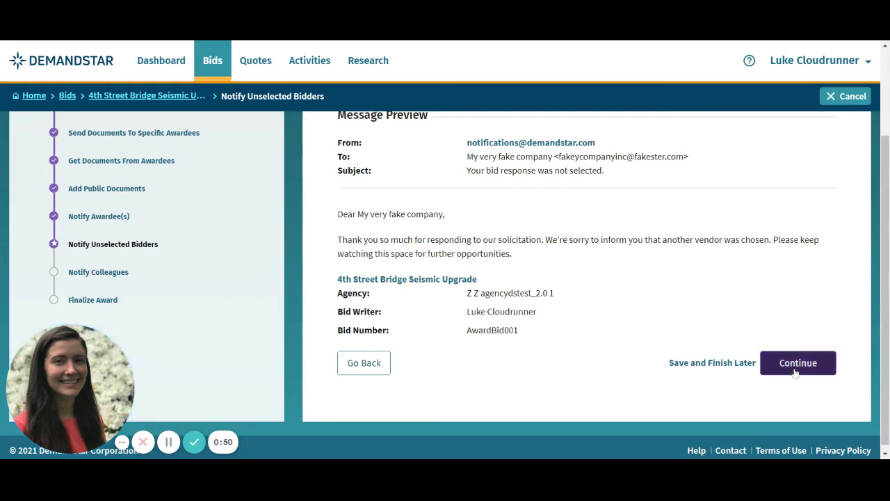
{"action": "left_click", "coordinate": [798, 363]}
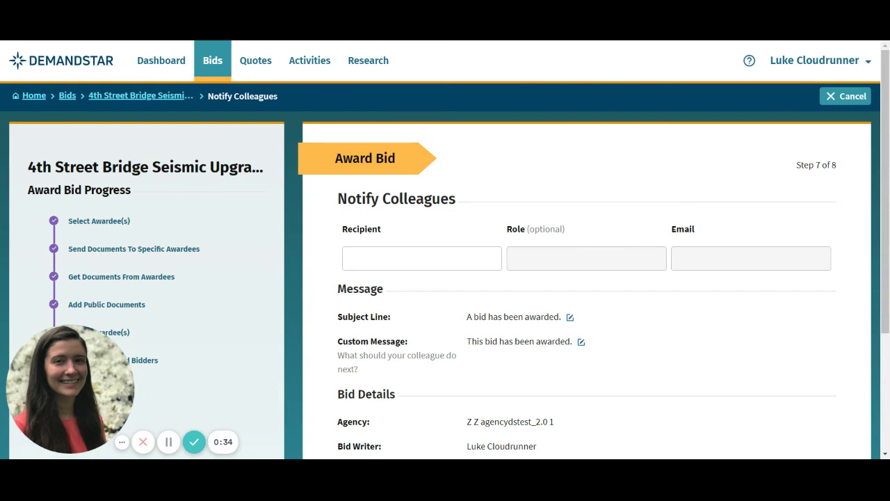
Add a colleague recipient by entering their full name and e-mail address
{"action": "left_click", "coordinate": [468, 253]}
{"action": "key", "text": "Tab"}
{"action": "key", "text": "Tab"}
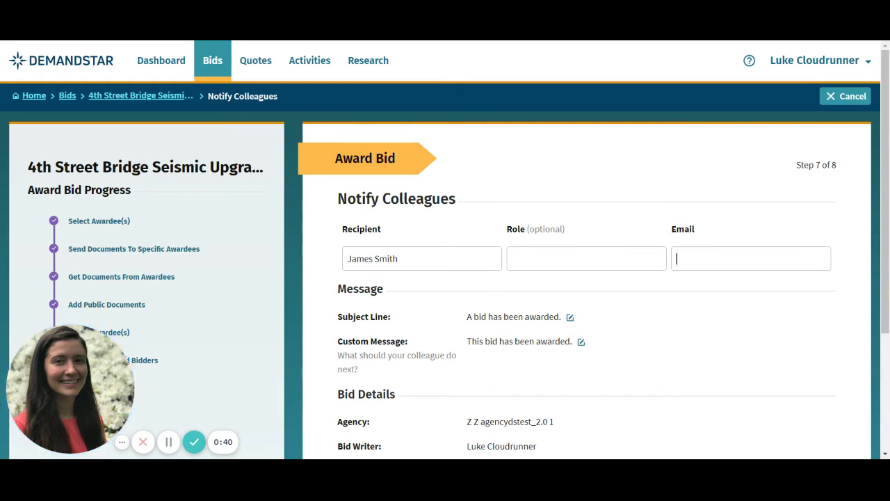
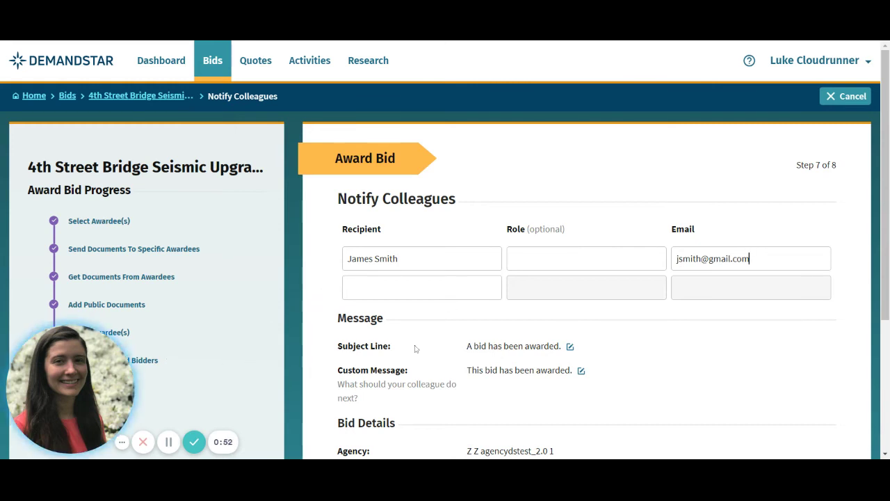
Make the colleague's subject and custom message editable, preview the notification, and continue
{"action": "left_click", "coordinate": [570, 346]}
{"action": "scroll", "coordinate": [575, 344], "scroll_direction": "down", "scroll_amount": 1}
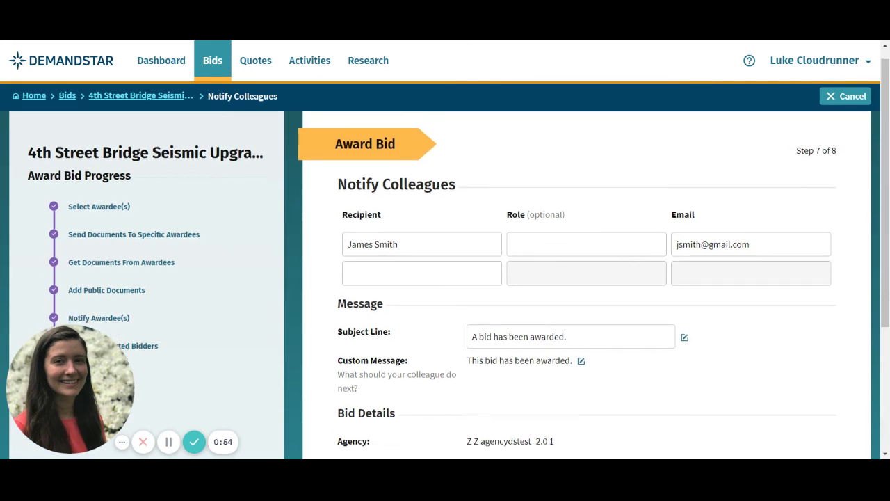
{"action": "left_click", "coordinate": [581, 317]}
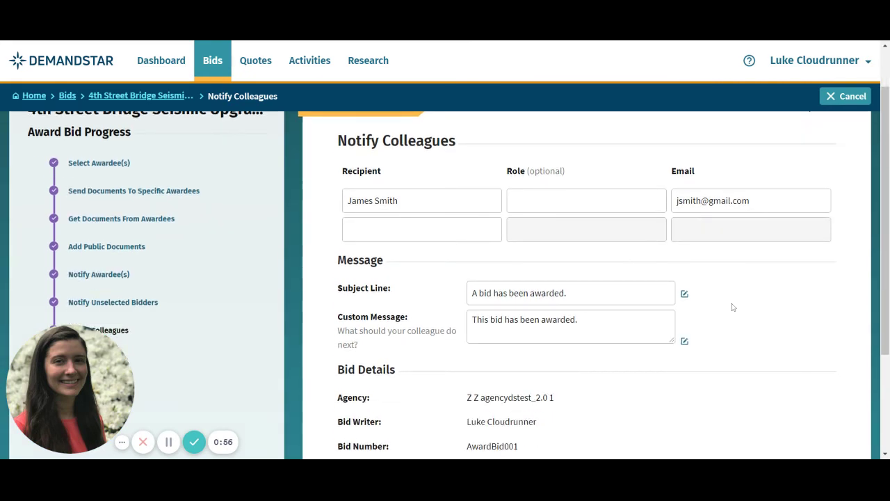
{"action": "scroll", "coordinate": [732, 307], "scroll_direction": "down", "scroll_amount": 3}
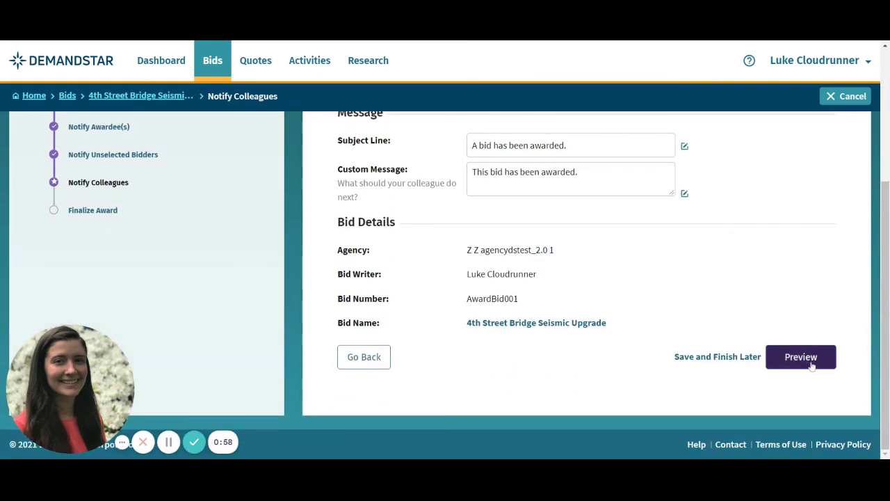
{"action": "left_click", "coordinate": [801, 357]}
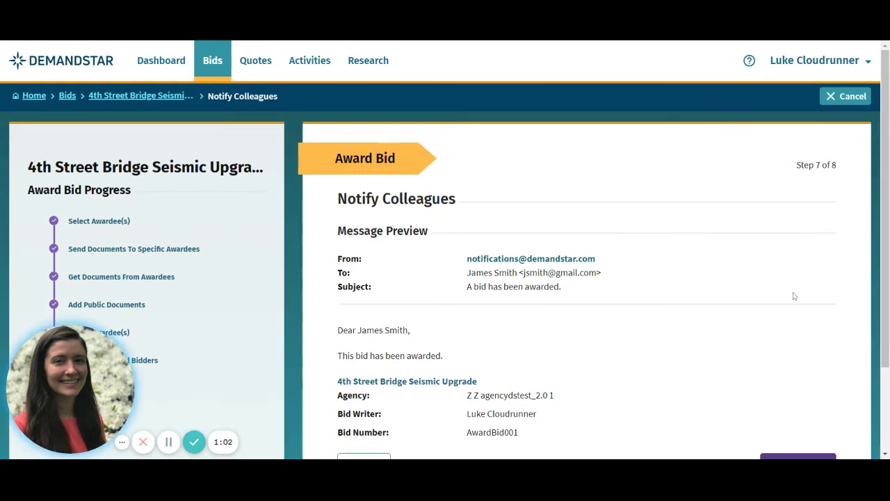
{"action": "scroll", "coordinate": [792, 294], "scroll_direction": "down", "scroll_amount": 2}
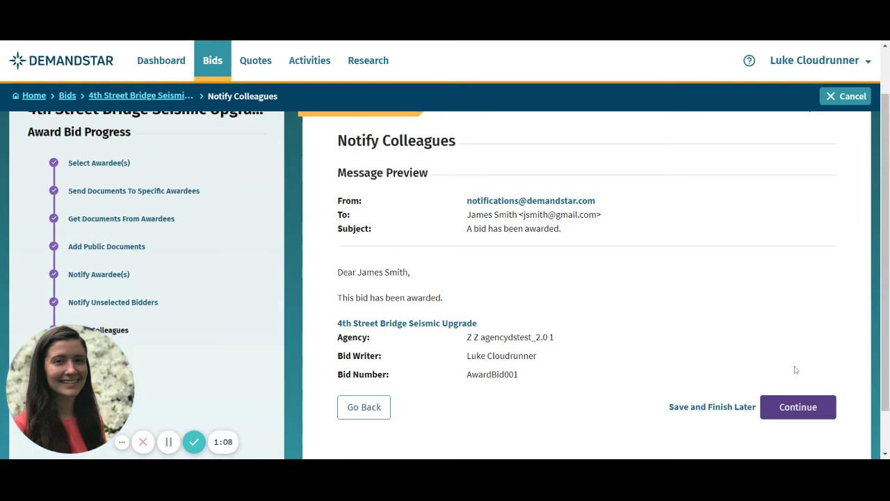
{"action": "left_click", "coordinate": [799, 408]}
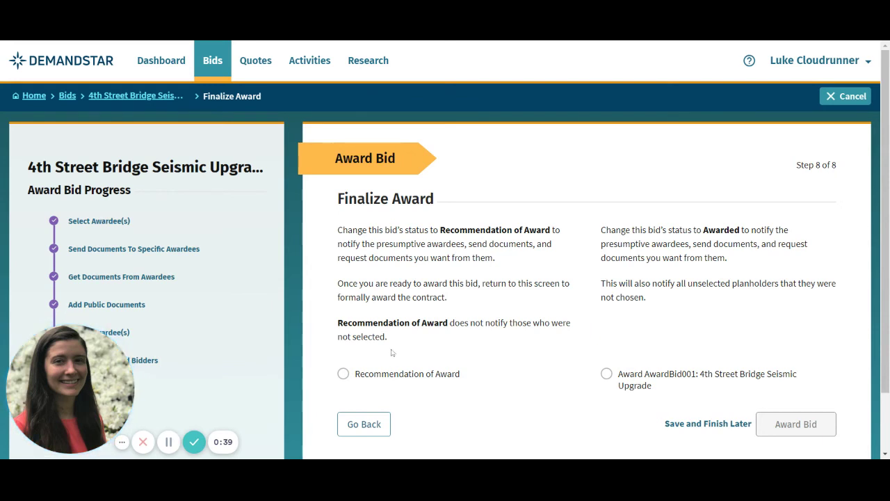
Choose 'Award AwardBid001' instead of Recommendation of Award and submit the award
{"action": "left_click", "coordinate": [352, 377]}
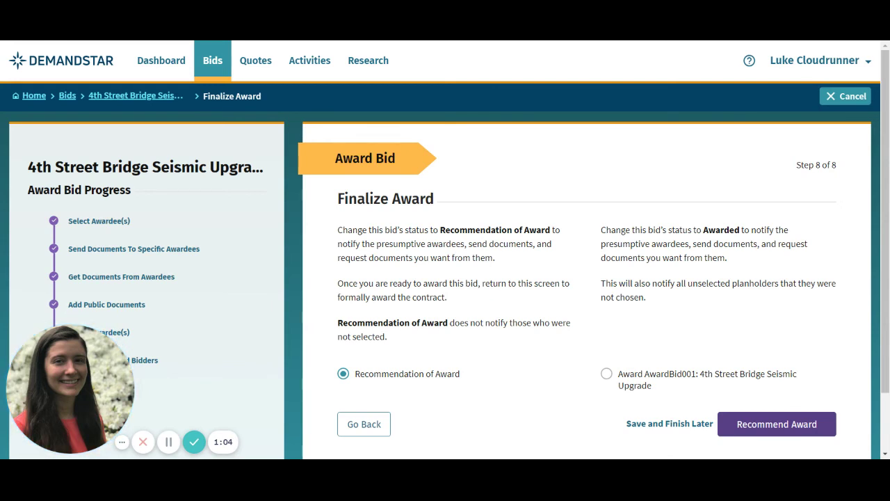
{"action": "left_click", "coordinate": [619, 376]}
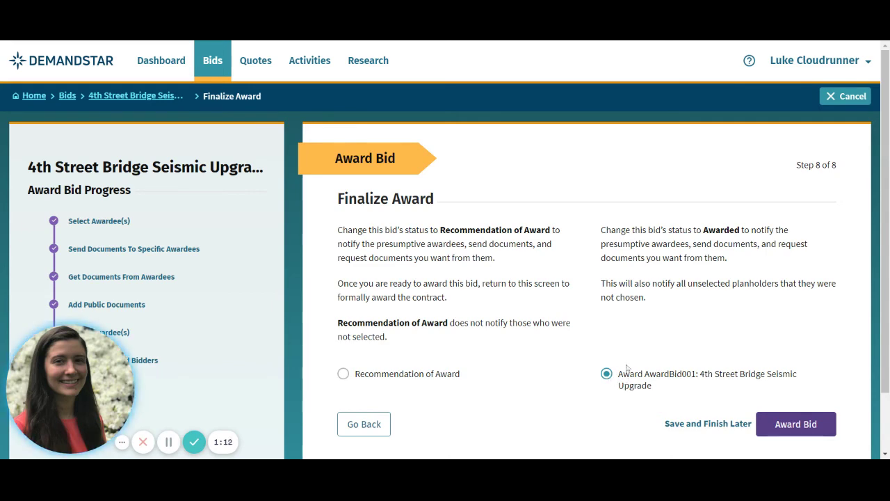
{"action": "scroll", "coordinate": [634, 321], "scroll_direction": "down", "scroll_amount": 1}
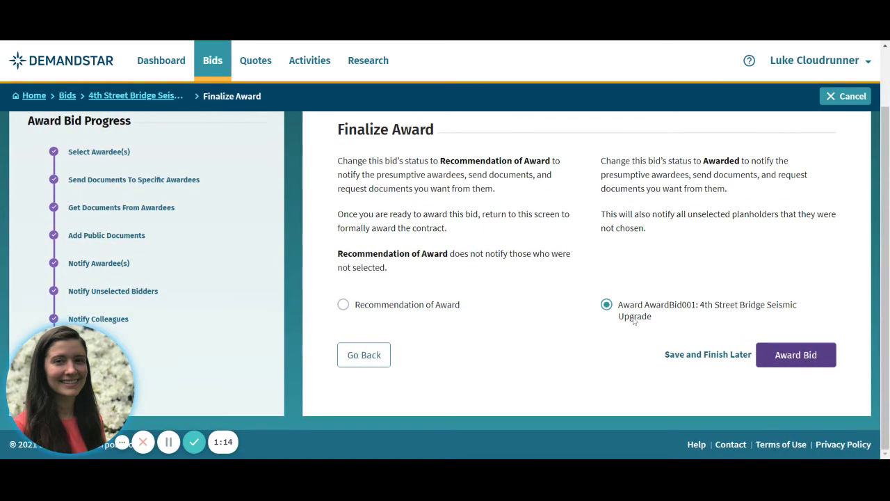
{"action": "left_click", "coordinate": [788, 359]}
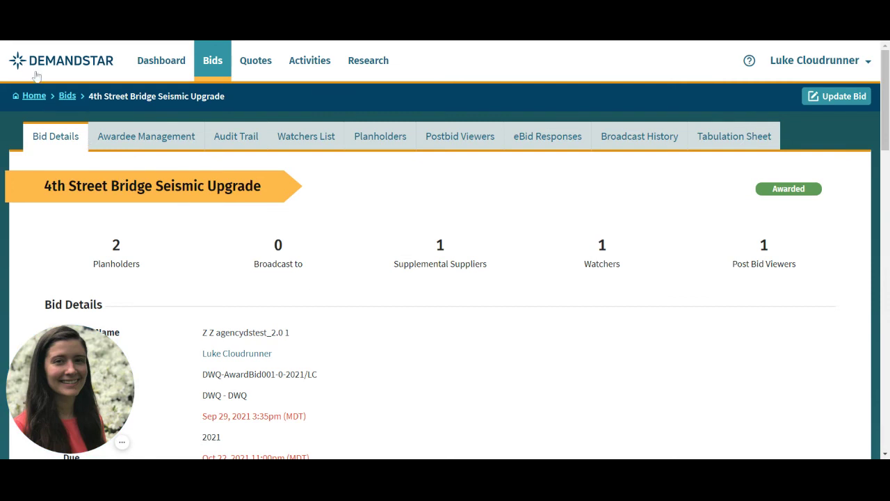
Select Handy Mann Co under Awardee Management and review its Contract Signed and Edited Doc Type documents
{"action": "left_click", "coordinate": [114, 145]}
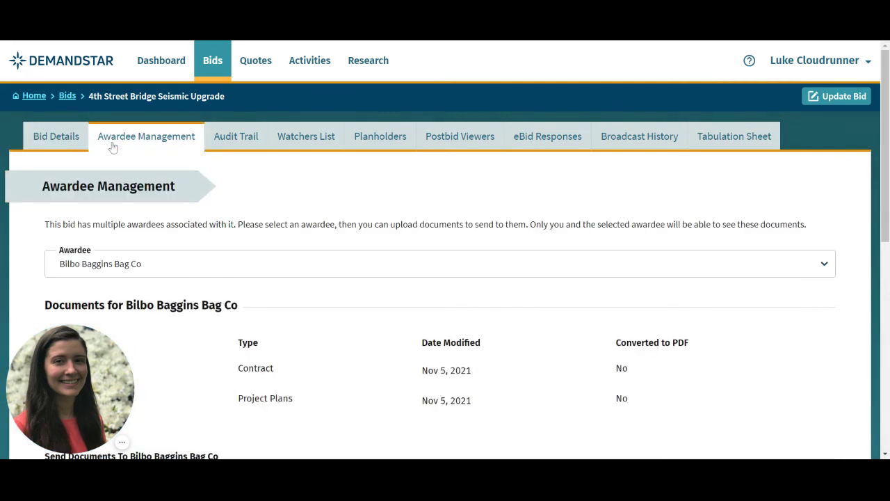
{"action": "left_click", "coordinate": [562, 264]}
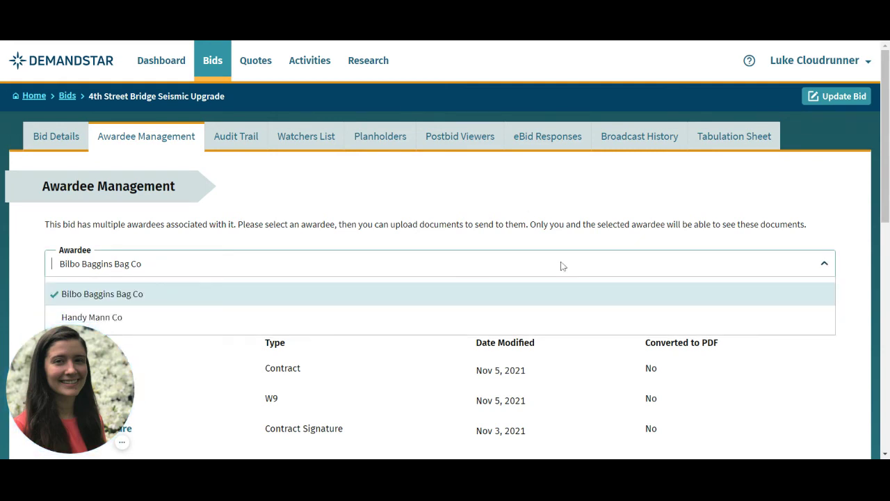
{"action": "left_click", "coordinate": [554, 330]}
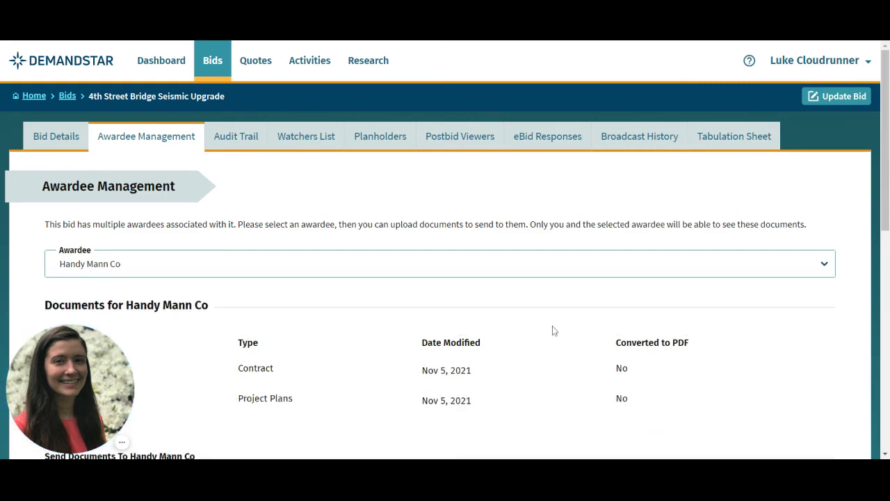
{"action": "scroll", "coordinate": [506, 260], "scroll_direction": "down", "scroll_amount": 3}
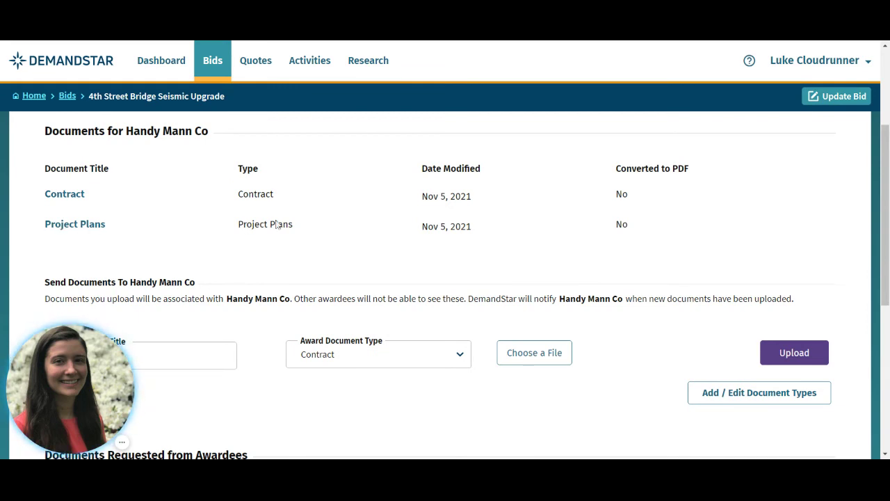
{"action": "scroll", "coordinate": [681, 315], "scroll_direction": "down", "scroll_amount": 1}
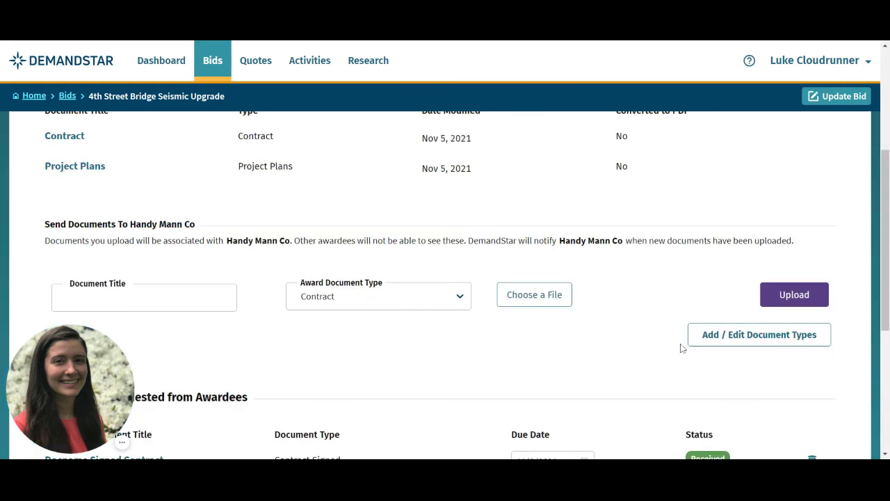
{"action": "scroll", "coordinate": [731, 350], "scroll_direction": "down", "scroll_amount": 1}
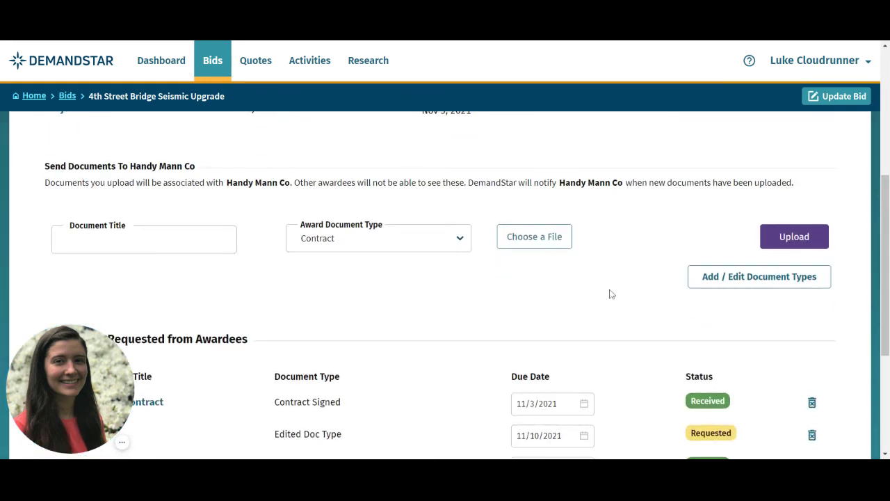
{"action": "scroll", "coordinate": [610, 295], "scroll_direction": "down", "scroll_amount": 2}
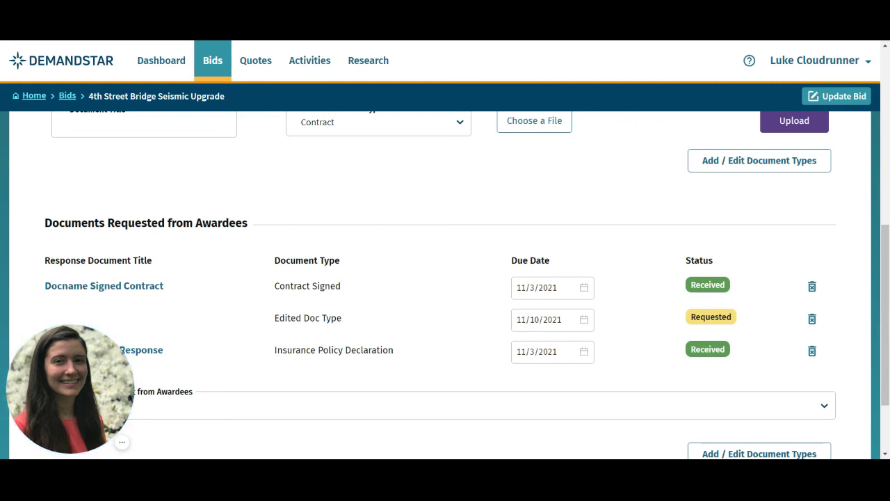
{"action": "scroll", "coordinate": [326, 254], "scroll_direction": "down", "scroll_amount": 3}
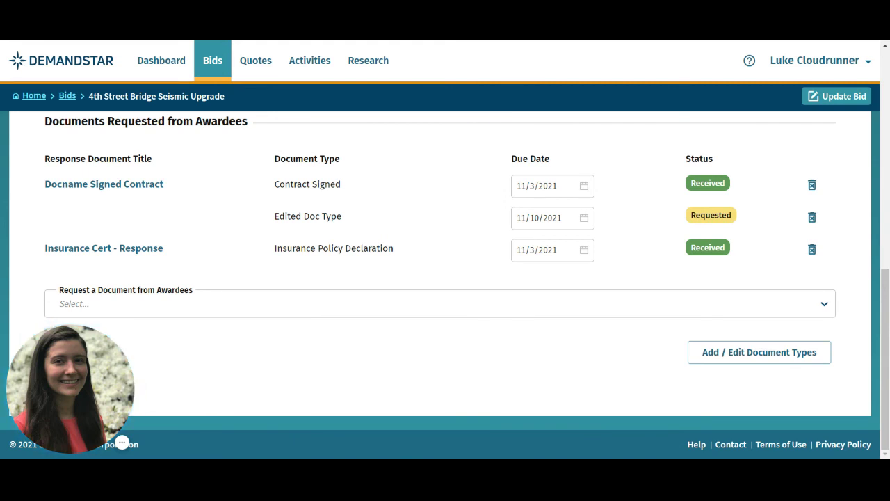
{"action": "left_click", "coordinate": [466, 301]}
{"action": "scroll", "coordinate": [465, 301], "scroll_direction": "down", "scroll_amount": 1}
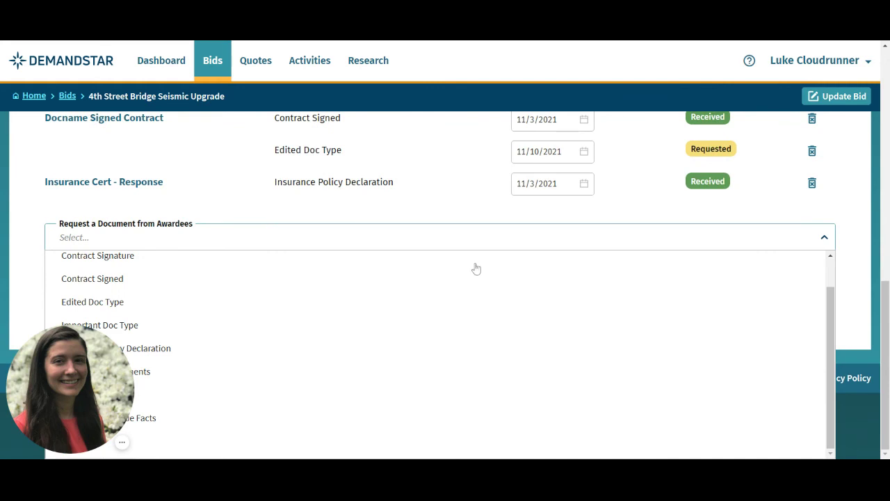
{"action": "left_click", "coordinate": [483, 244]}
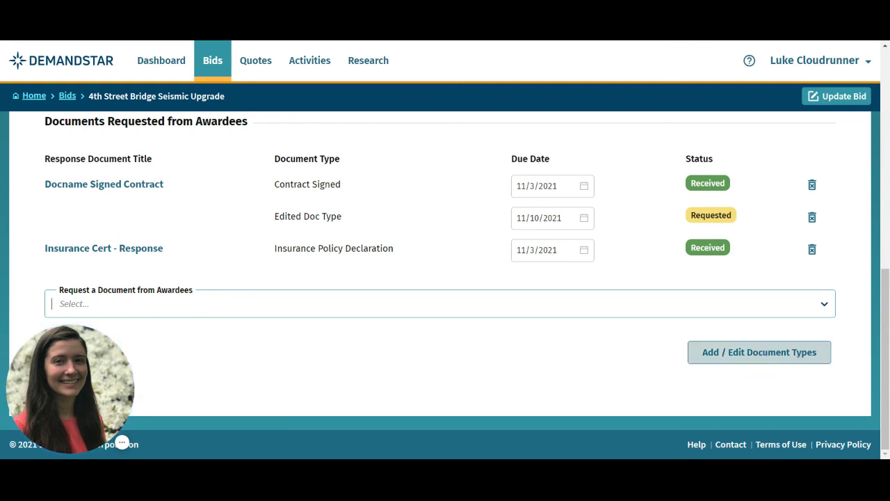
{"action": "scroll", "coordinate": [592, 324], "scroll_direction": "up", "scroll_amount": 10}
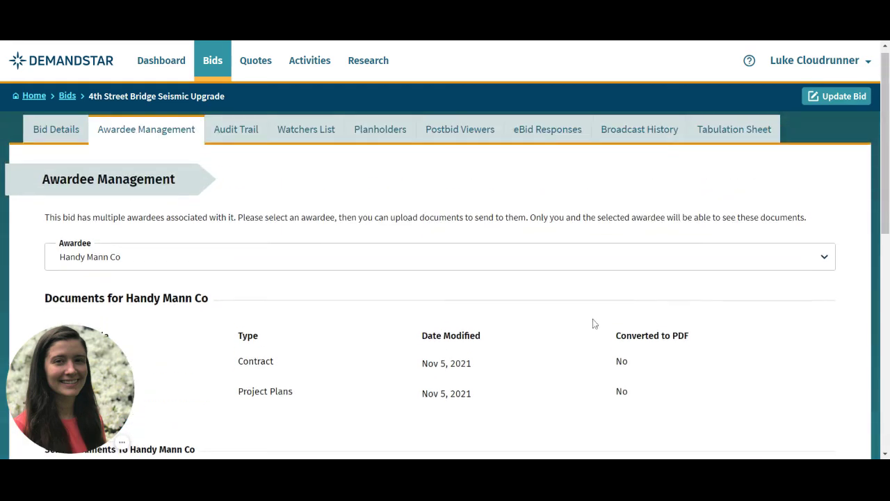
Return to the Bid Details tab of the awarded 4th Street Bridge Seismic Upgrade bid
{"action": "left_click", "coordinate": [56, 138]}
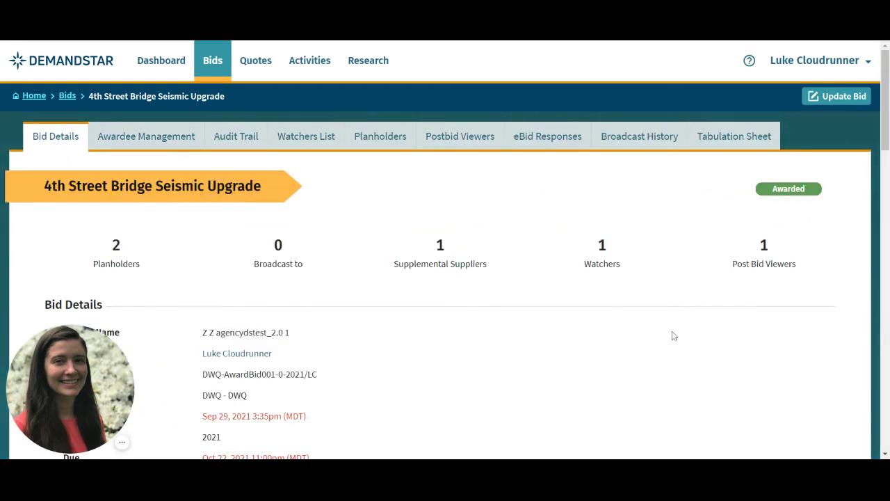